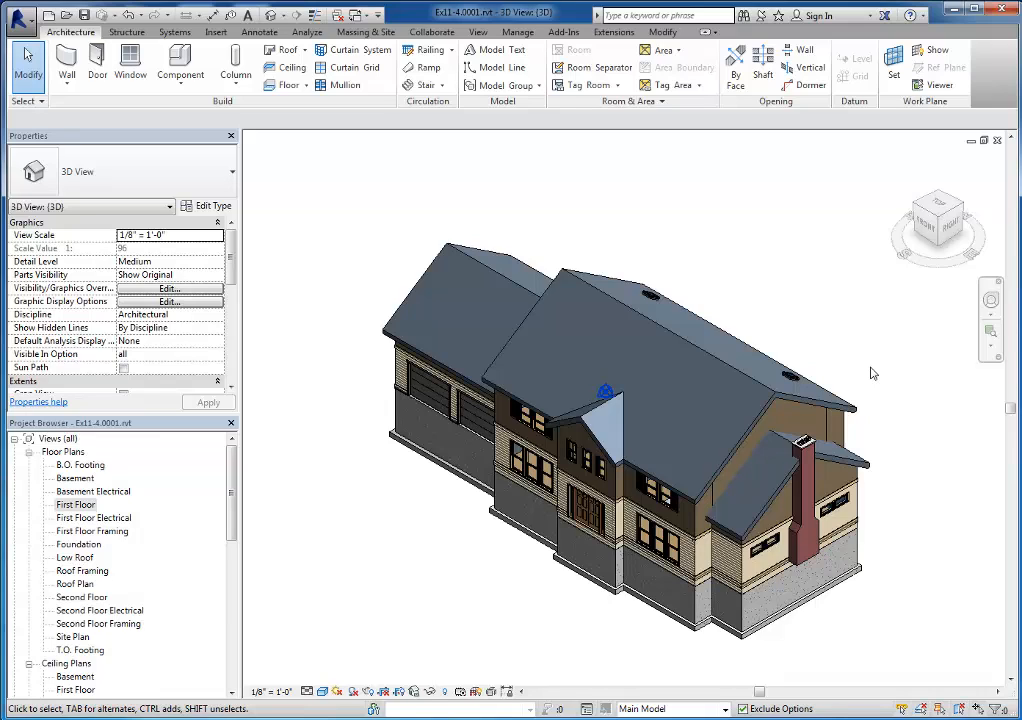
# Step: Create a perspective camera view on the First Floor plan from outside the garage's front corner, aimed diagonally across the house past its far rear corner
pyautogui.click(997, 141)
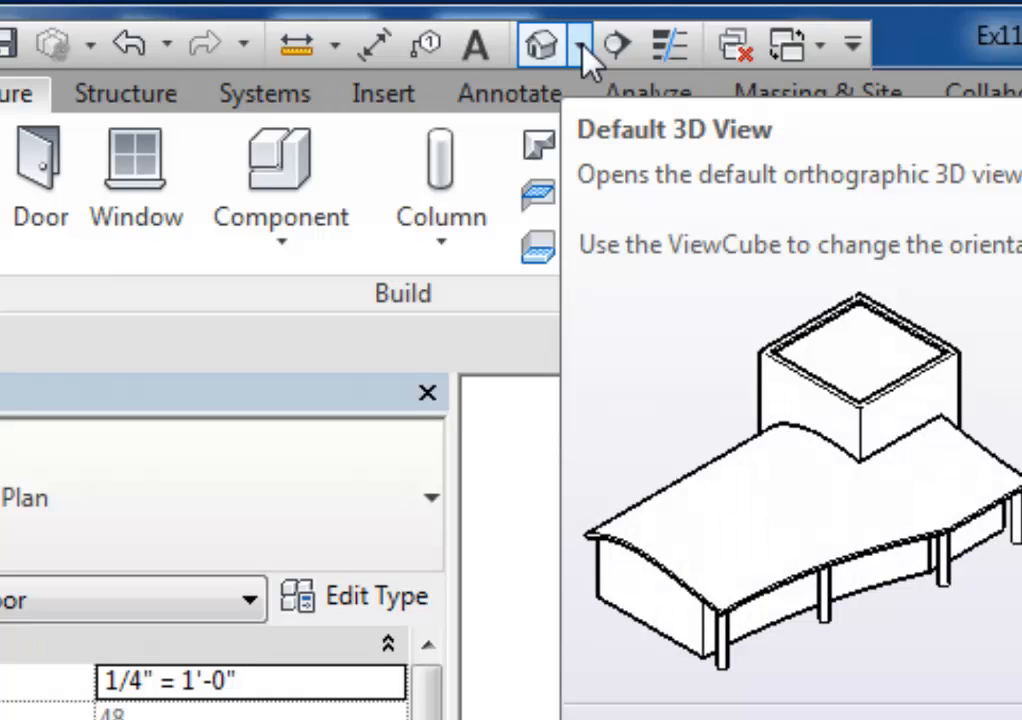
pyautogui.click(581, 47)
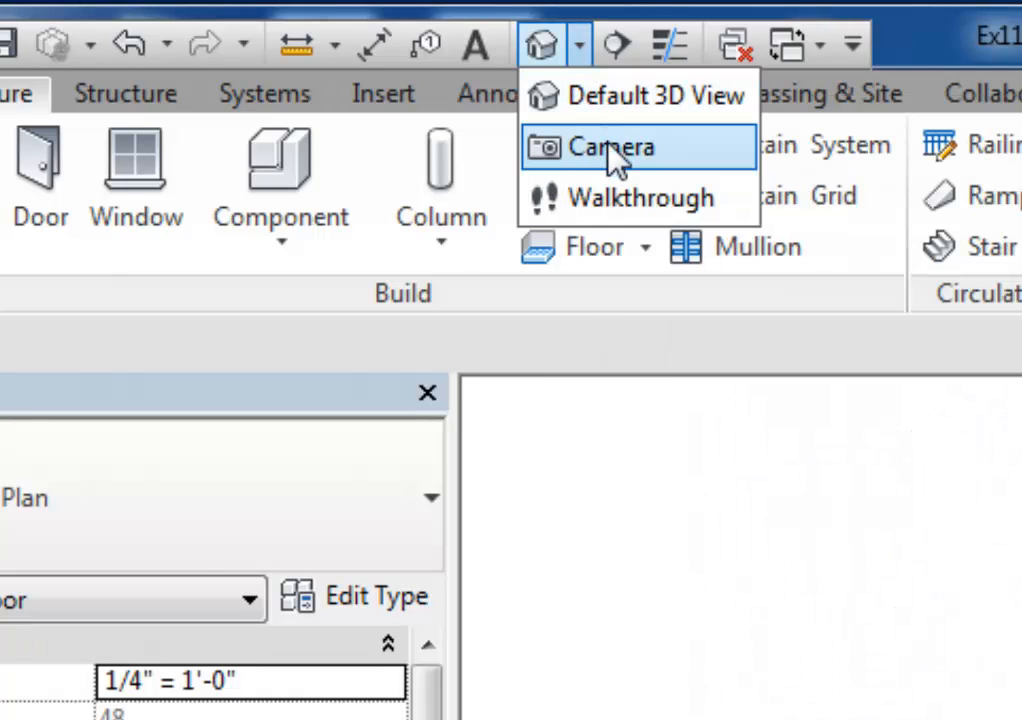
pyautogui.click(609, 150)
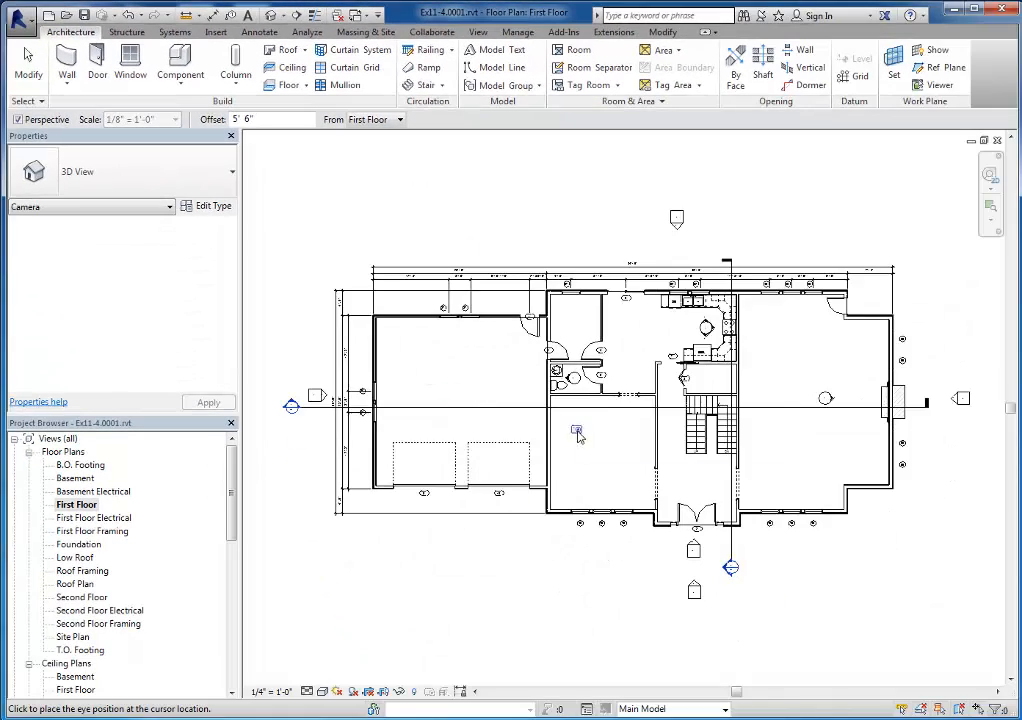
pyautogui.scroll(-2, 577, 431)
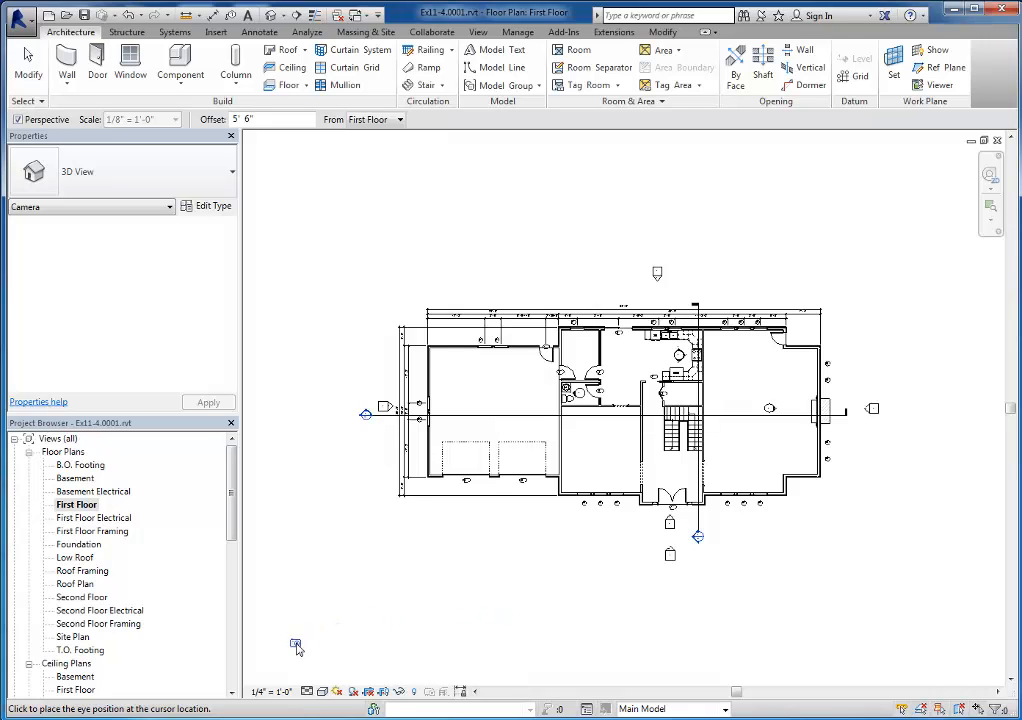
pyautogui.click(295, 643)
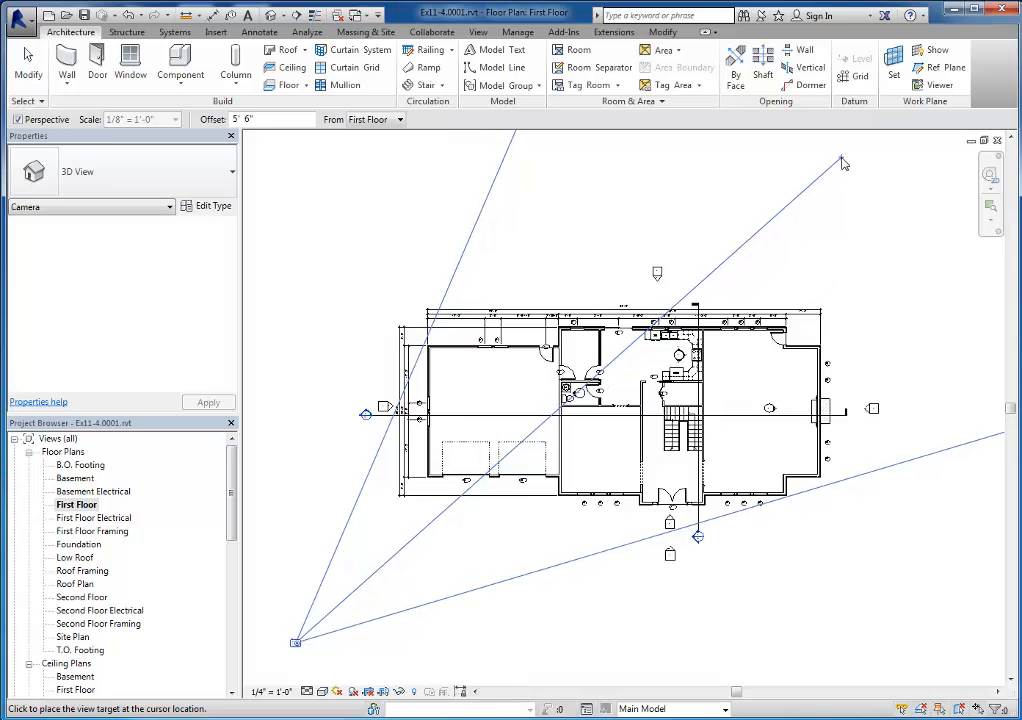
pyautogui.click(842, 163)
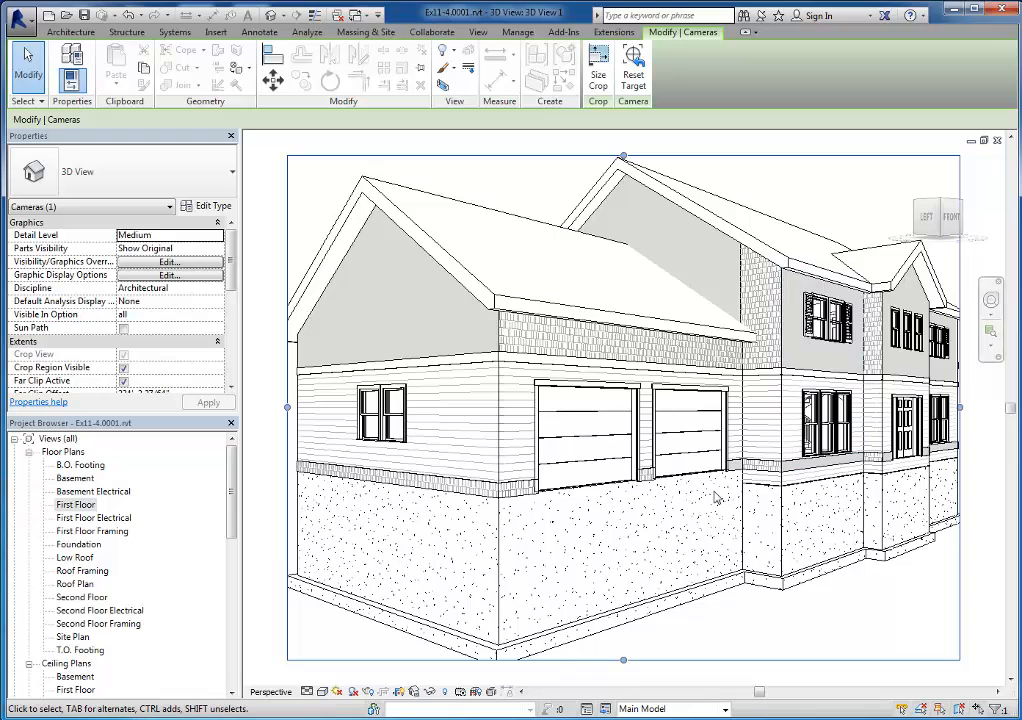
# Step: Enlarge the camera view's crop region on the right, left and bottom sides so the whole house fits inside it
pyautogui.scroll(-4, 700, 517)
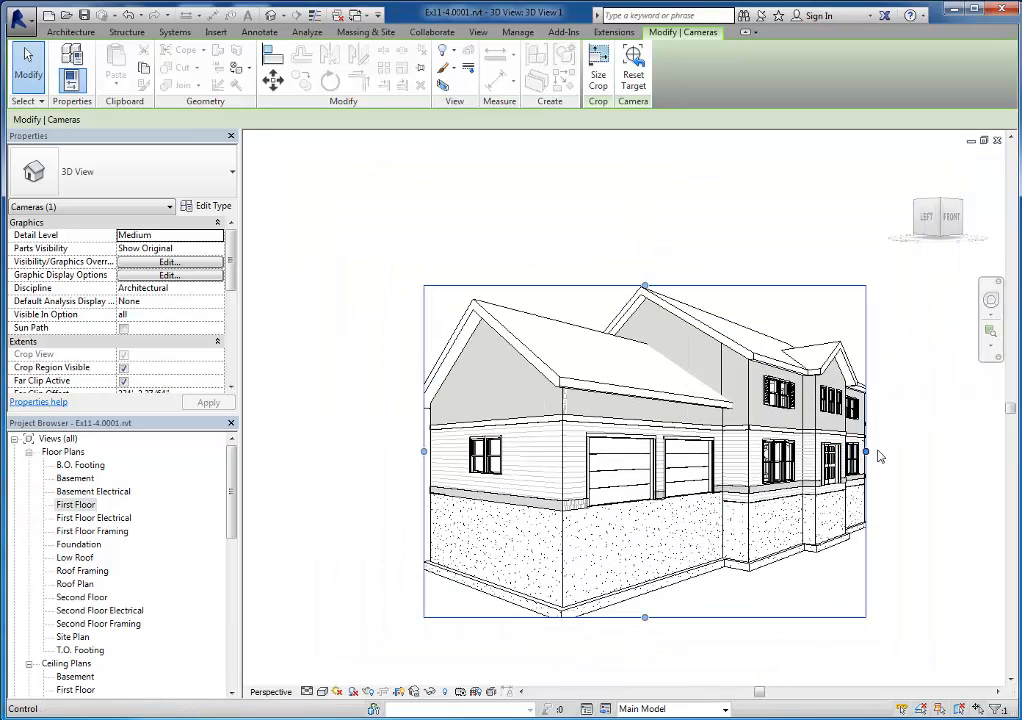
pyautogui.moveTo(866, 451); pyautogui.dragTo(909, 451)
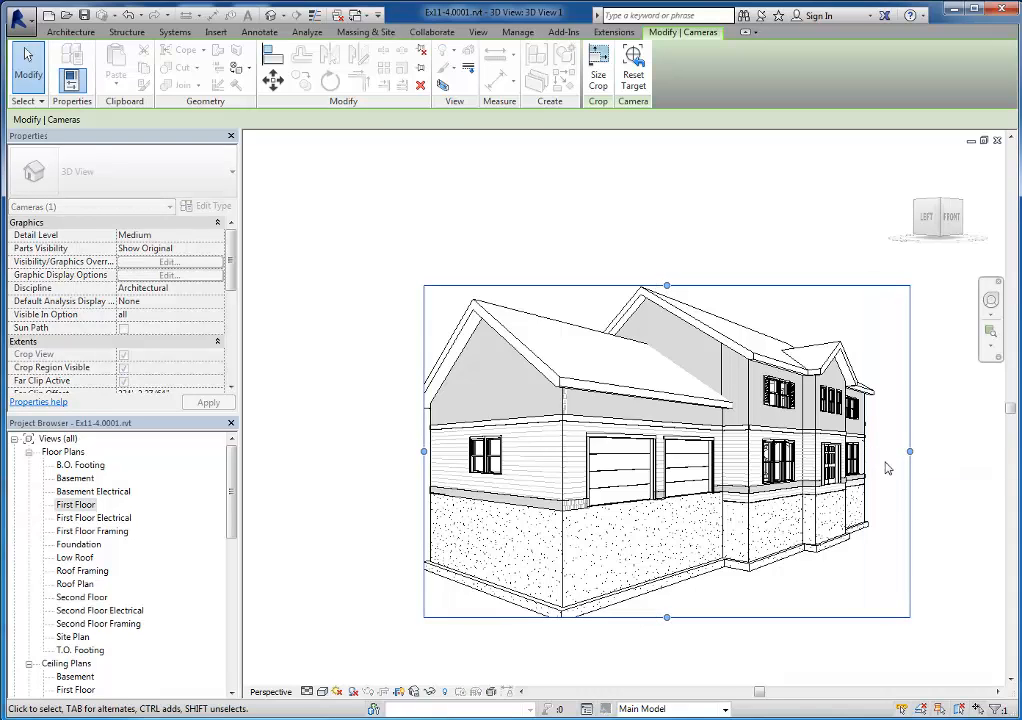
pyautogui.moveTo(424, 451); pyautogui.dragTo(384, 453)
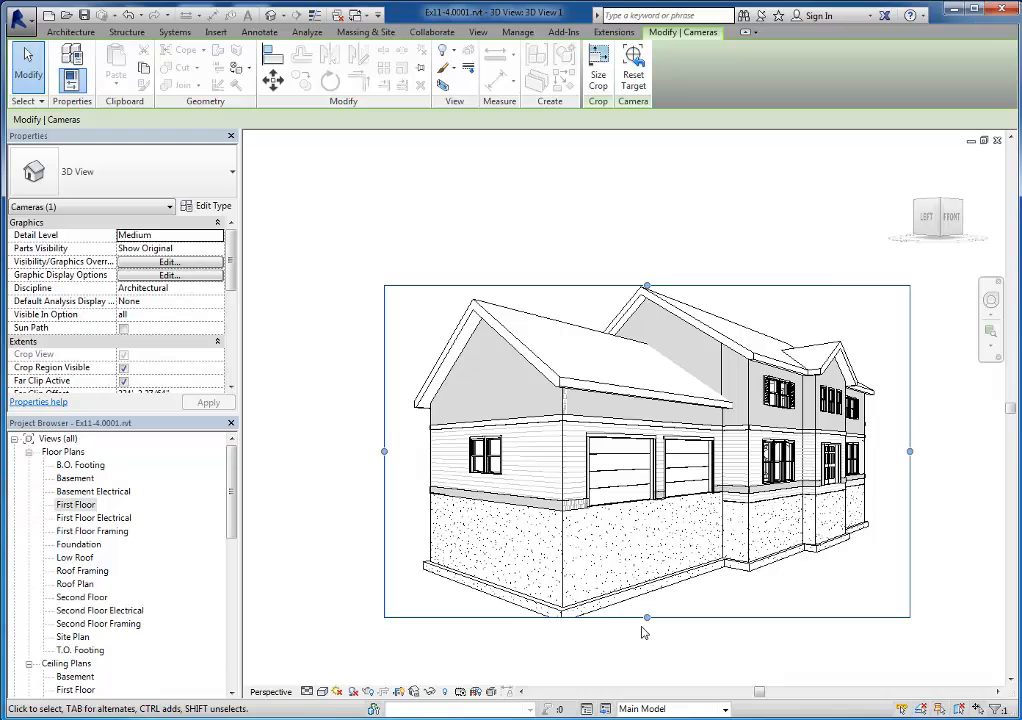
pyautogui.moveTo(649, 617); pyautogui.dragTo(647, 634)
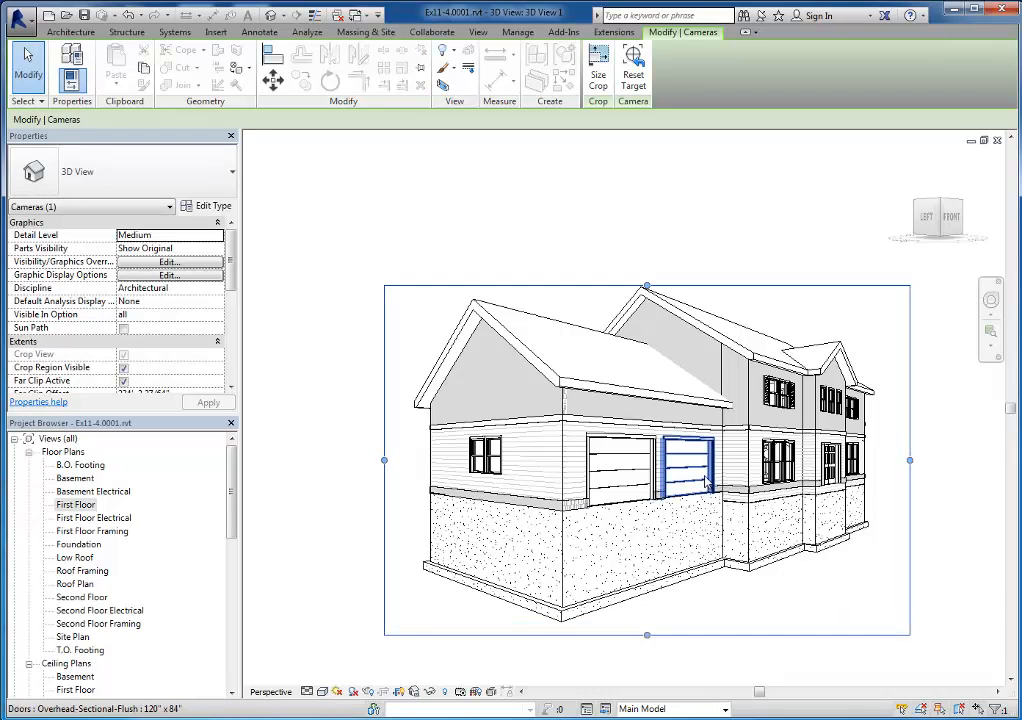
# Step: Orbit the camera toward the front facade and widen the crop region past the house's far end
pyautogui.keyDown('shift'); pyautogui.moveTo(706, 474); pyautogui.dragTo(650, 495, button='middle'); pyautogui.keyUp('shift')
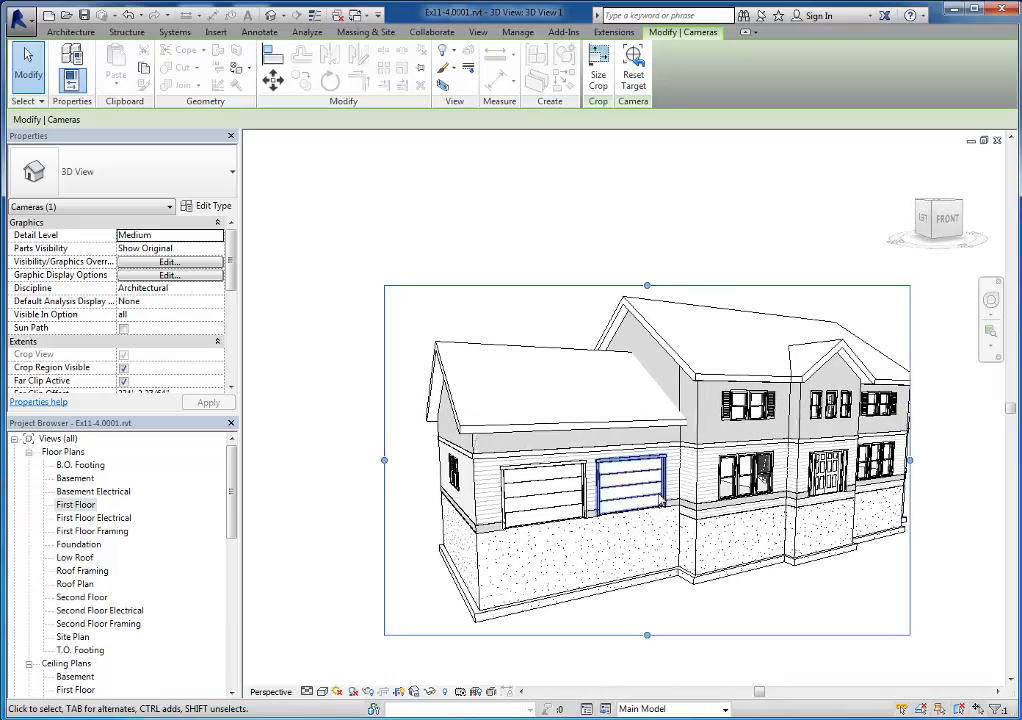
pyautogui.moveTo(909, 463); pyautogui.dragTo(930, 463)
pyautogui.click(941, 484)
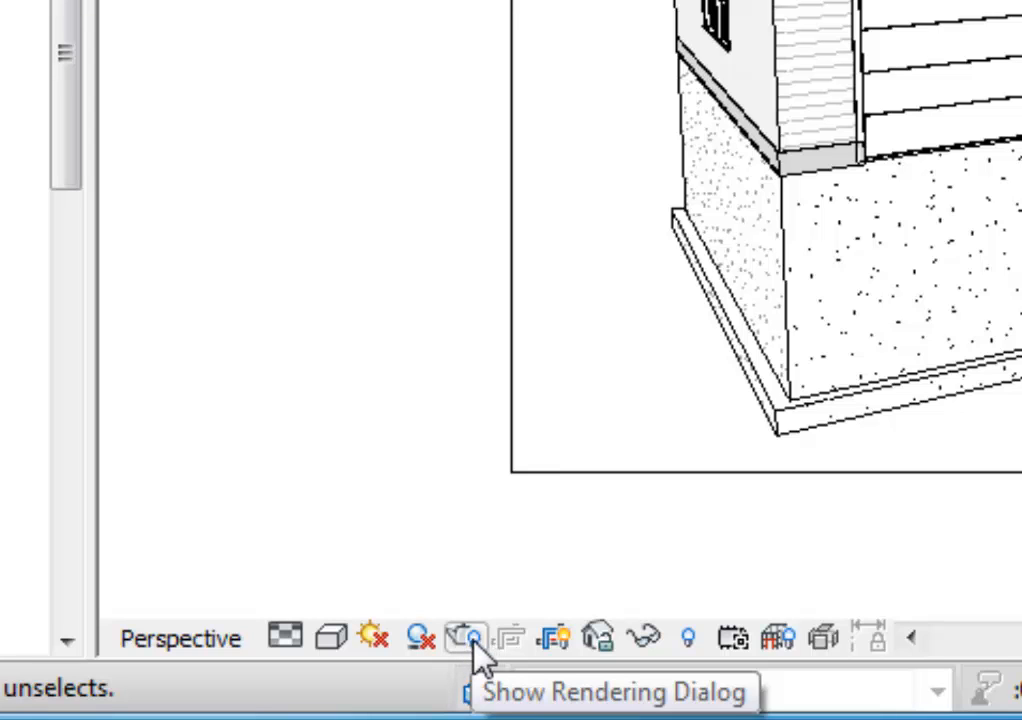
# Step: Render the exterior camera view at Draft quality and again at High quality
pyautogui.click(475, 643)
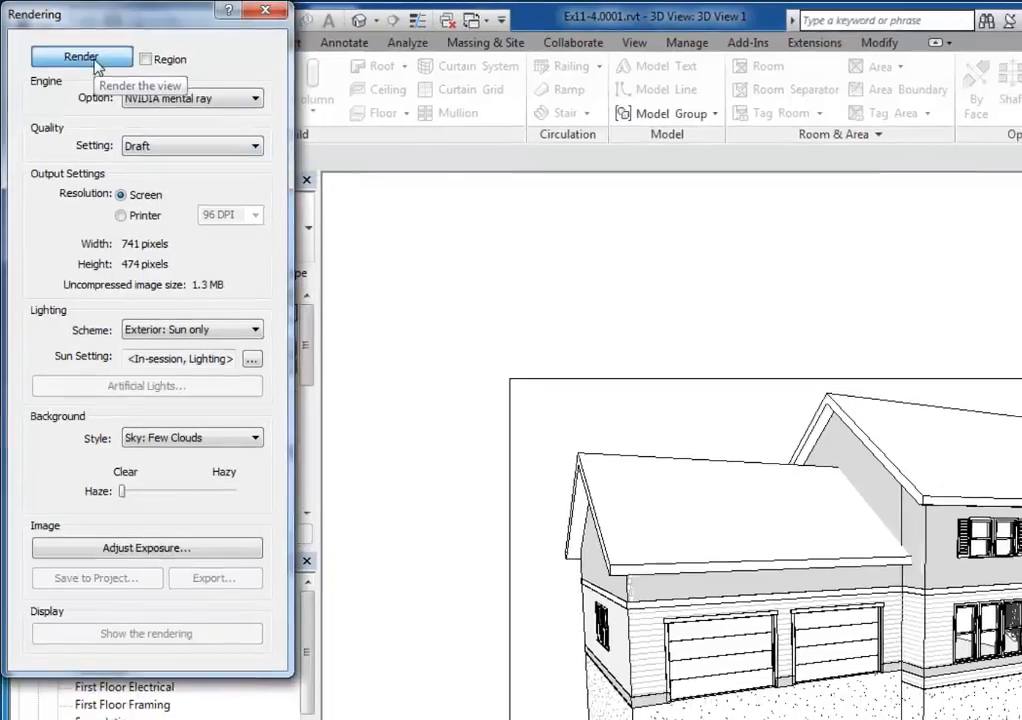
pyautogui.click(98, 64)
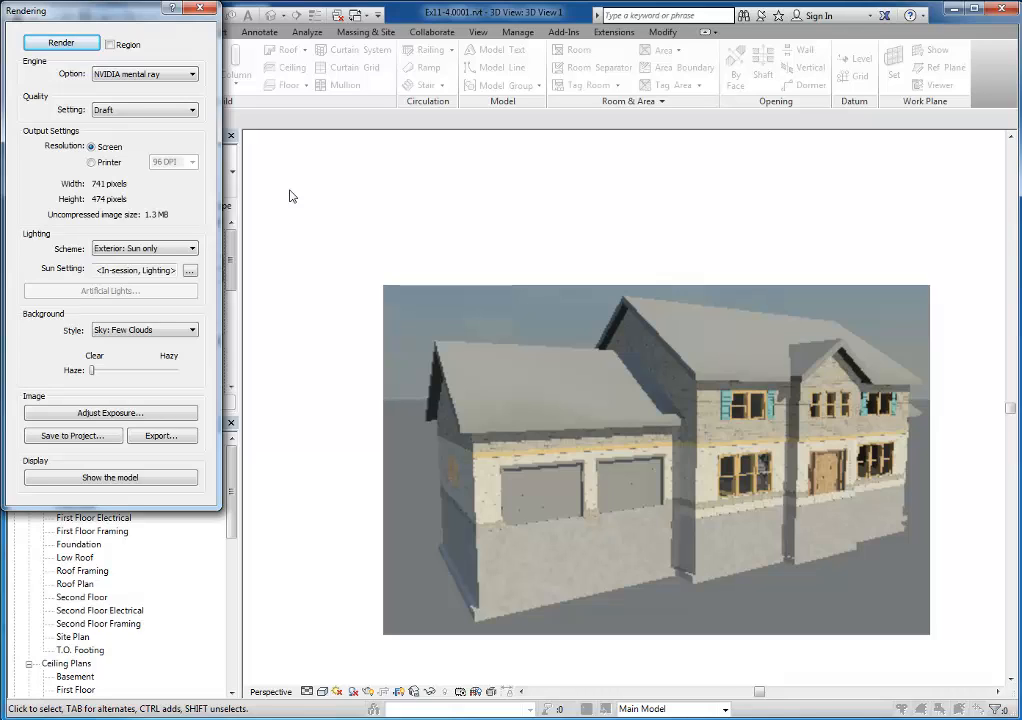
pyautogui.click(191, 110)
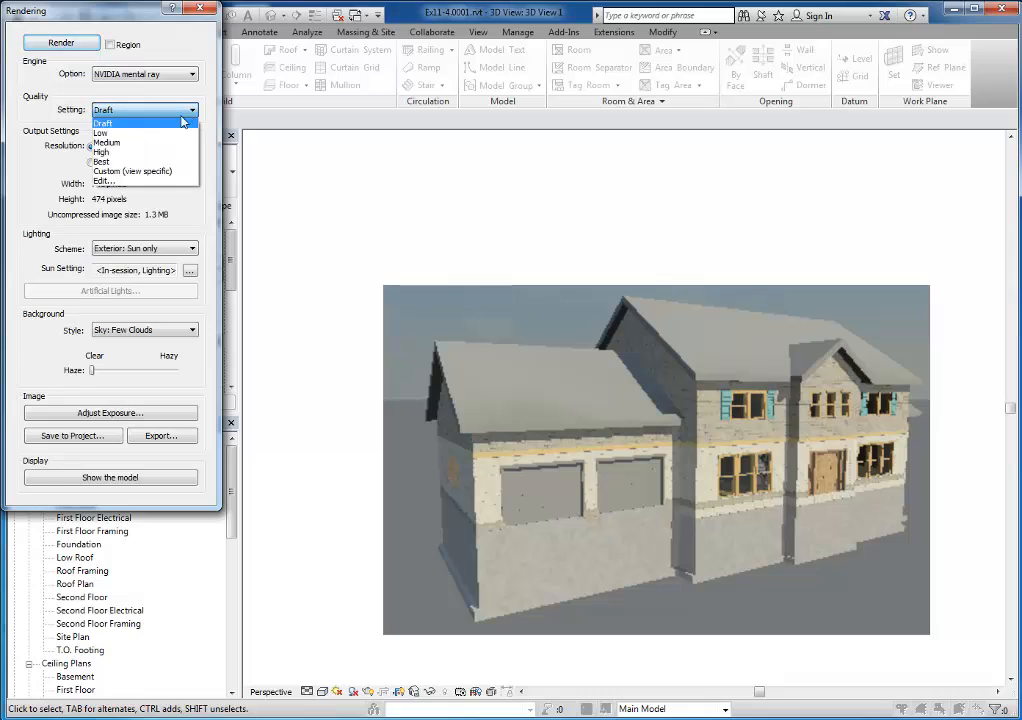
pyautogui.click(136, 152)
pyautogui.click(68, 42)
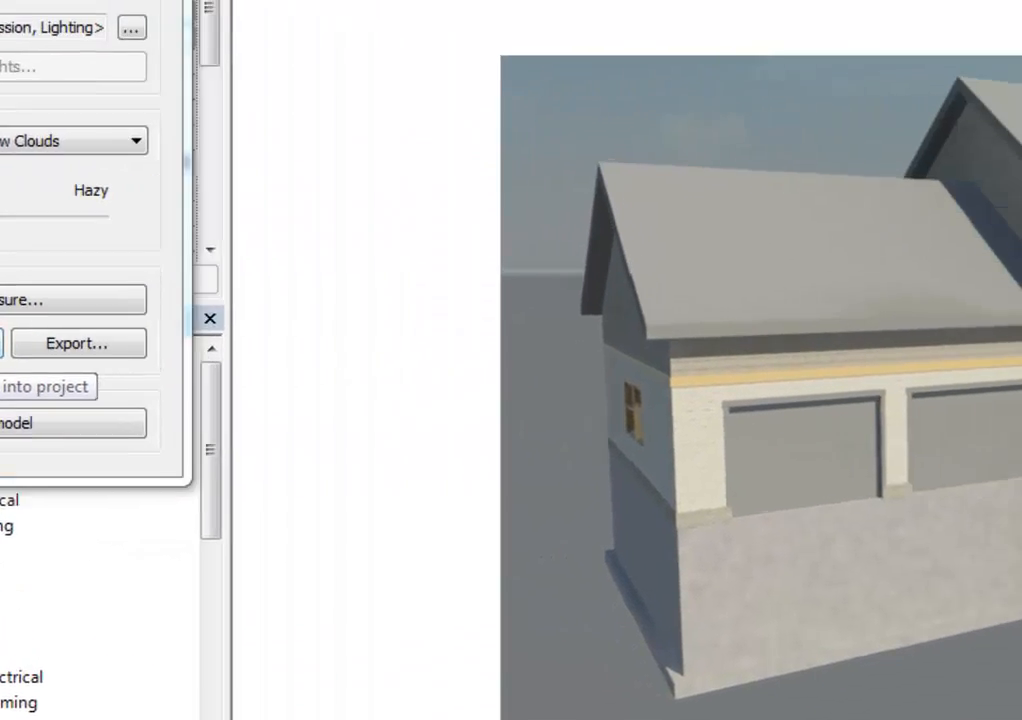
# Step: Save the rendered image to the project as Exterior and close the rendering settings
pyautogui.click(150, 320)
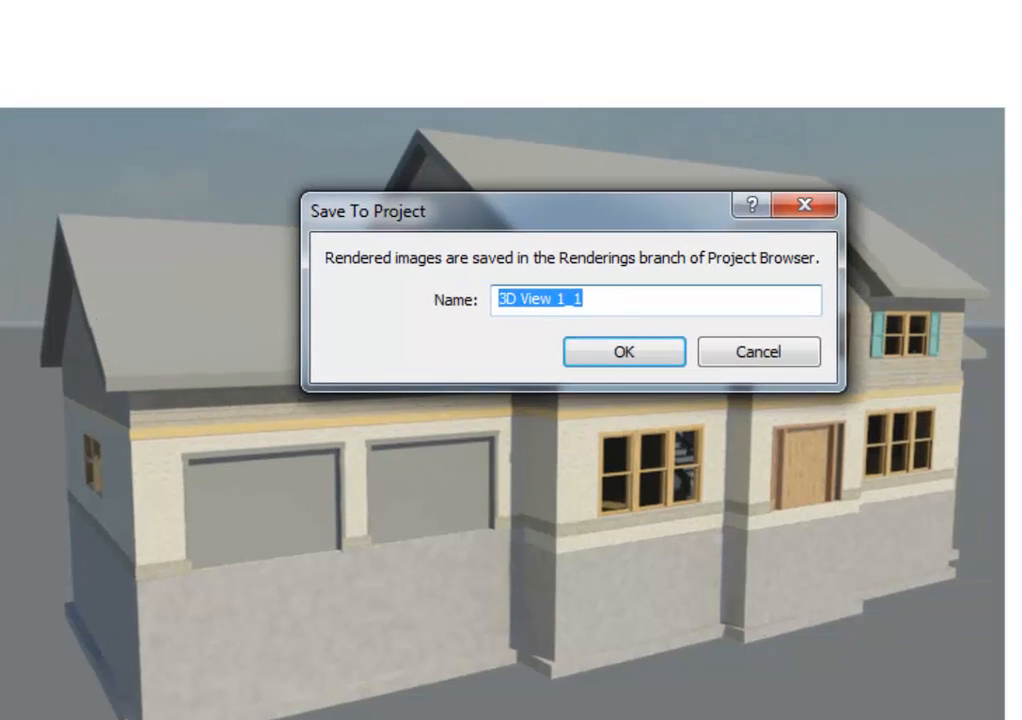
pyautogui.write('Exterio')
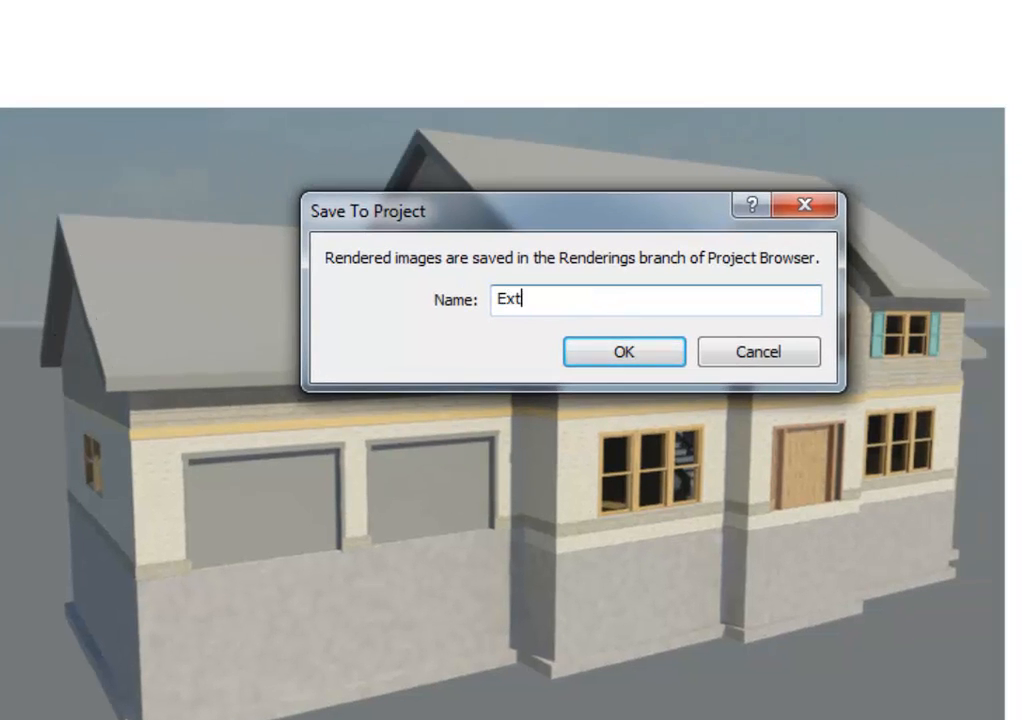
pyautogui.write('r')
pyautogui.press('Return')
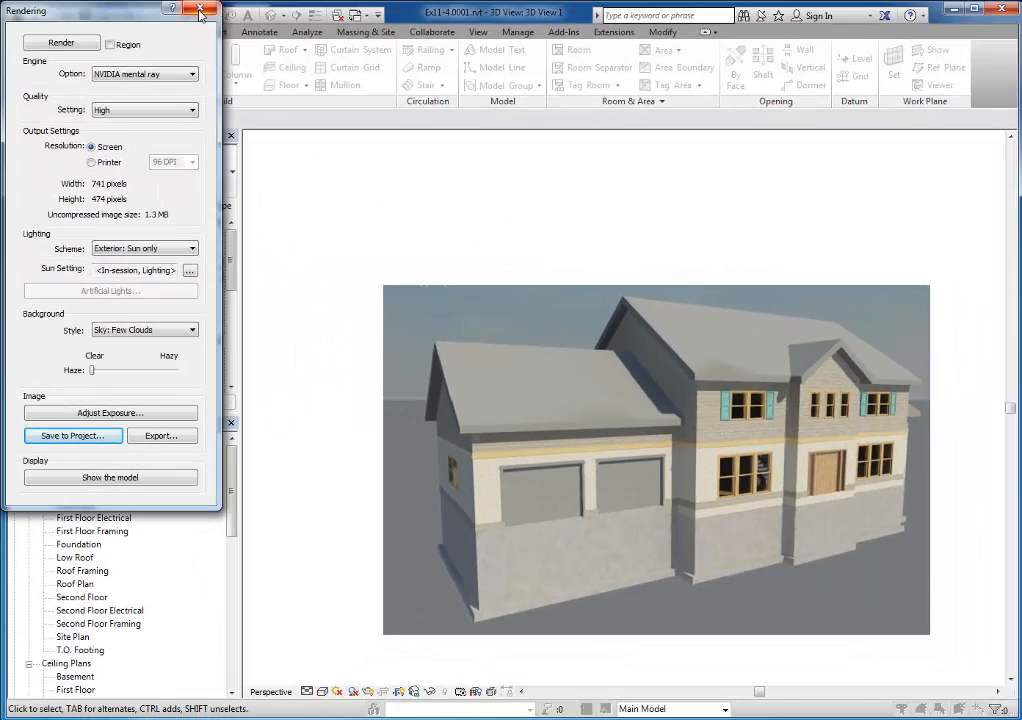
pyautogui.click(200, 8)
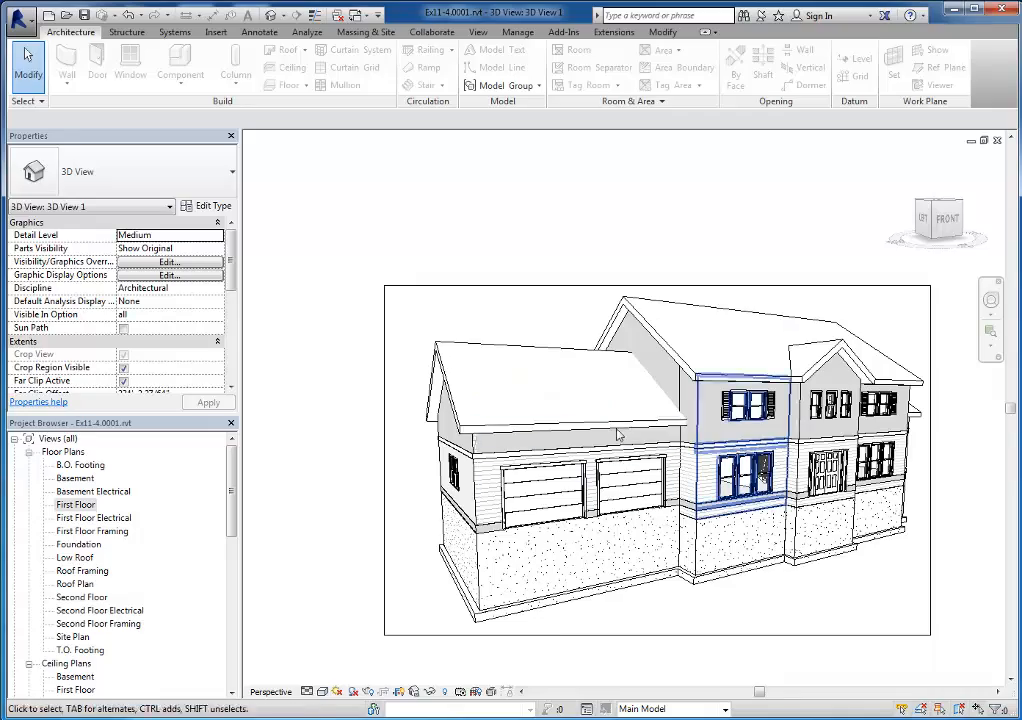
# Step: Inspect the saved Exterior image among the project's renderings and close it
pyautogui.moveTo(233, 493); pyautogui.dragTo(227, 634)
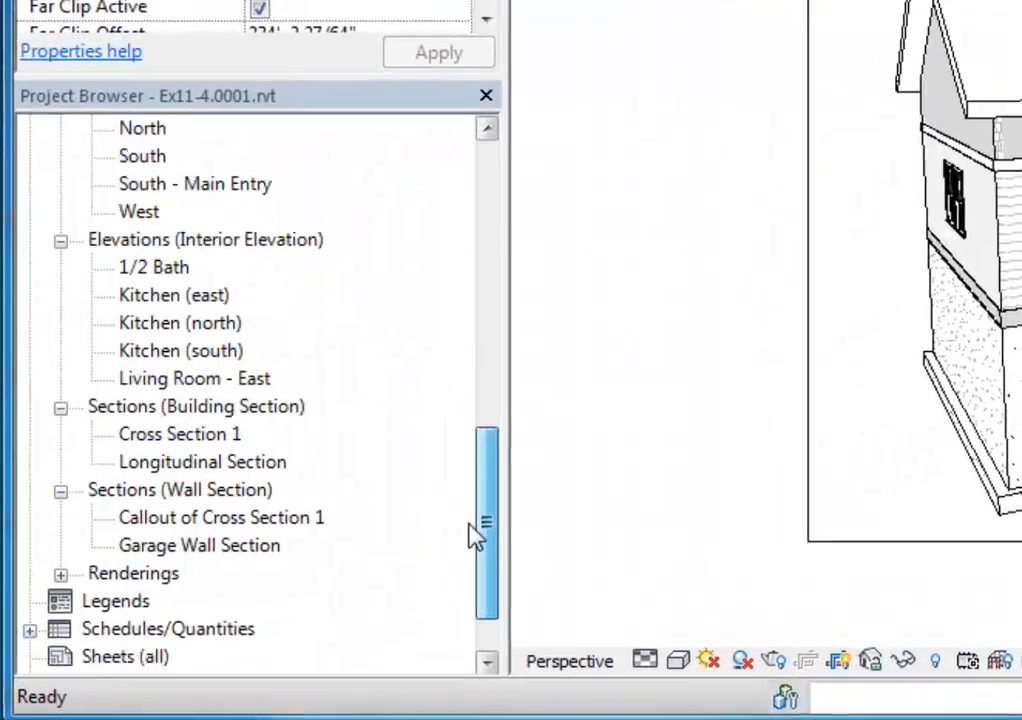
pyautogui.moveTo(476, 535); pyautogui.dragTo(476, 565)
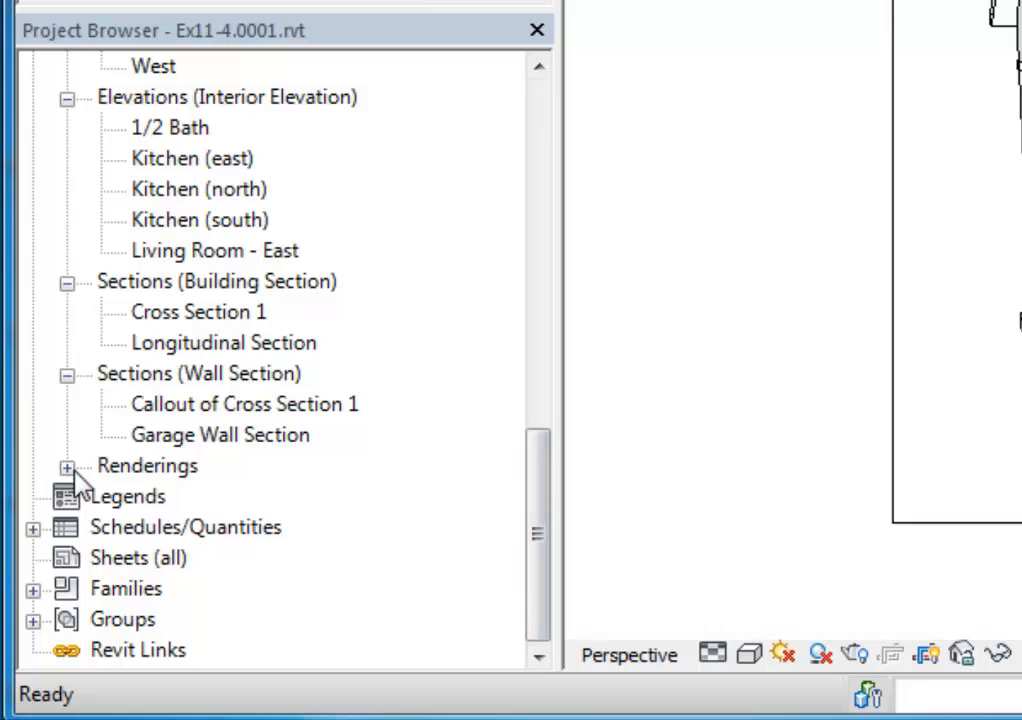
pyautogui.click(66, 467)
pyautogui.doubleClick(165, 497)
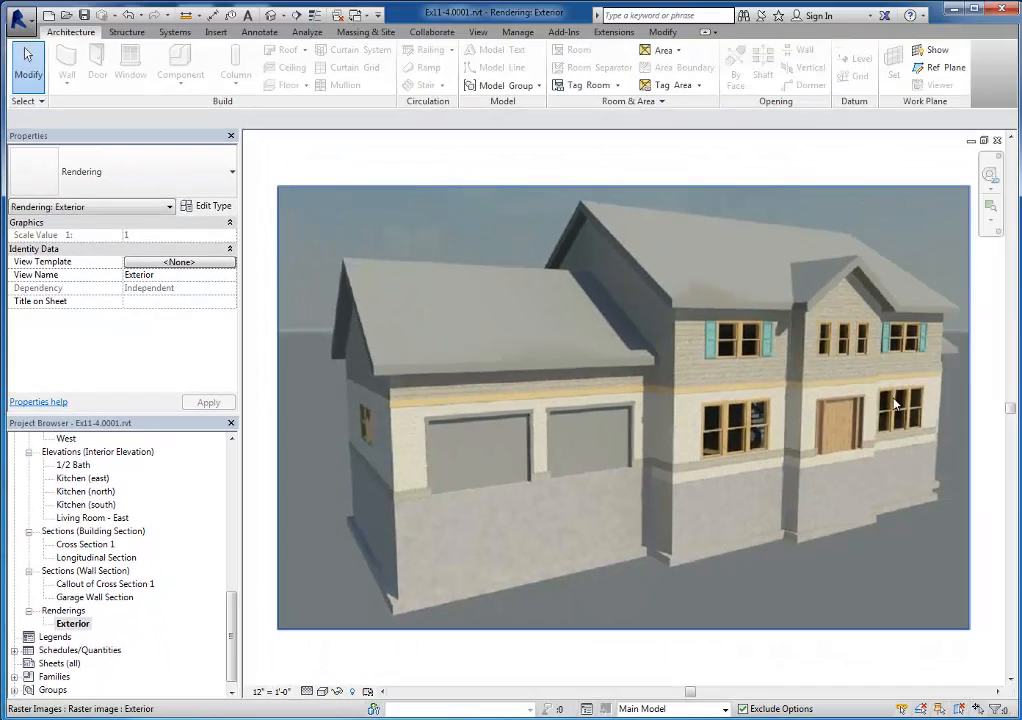
pyautogui.click(997, 141)
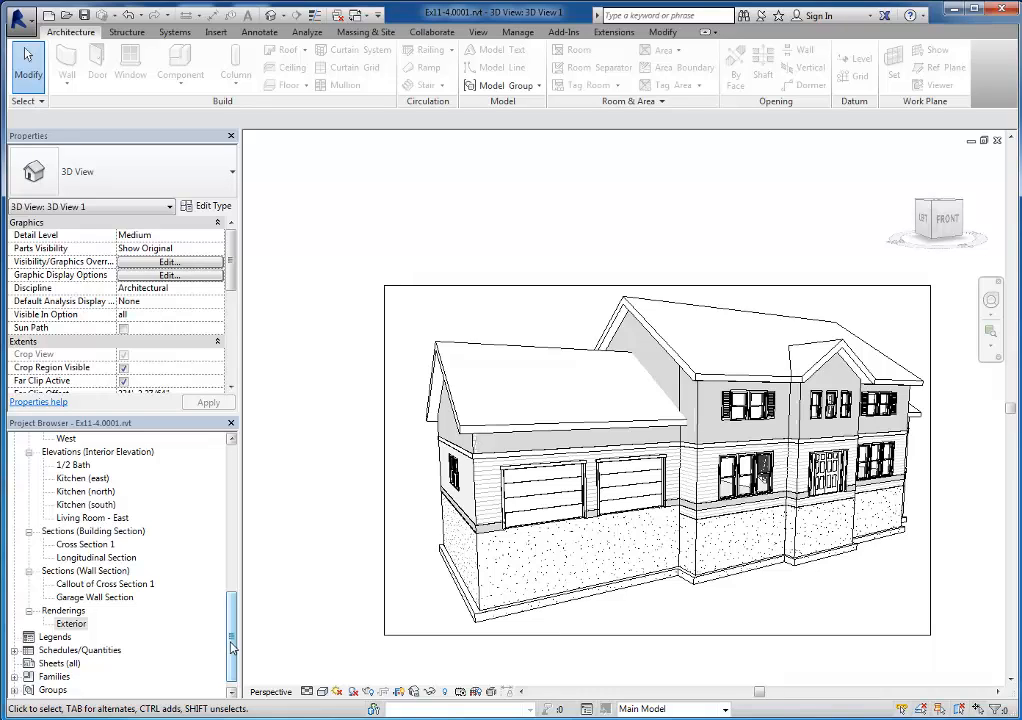
# Step: Create a perspective camera view of the kitchen on the First Floor plan, aimed at the corner between sink and range, and tilt it downward
pyautogui.moveTo(231, 645); pyautogui.dragTo(241, 503)
pyautogui.doubleClick(76, 504)
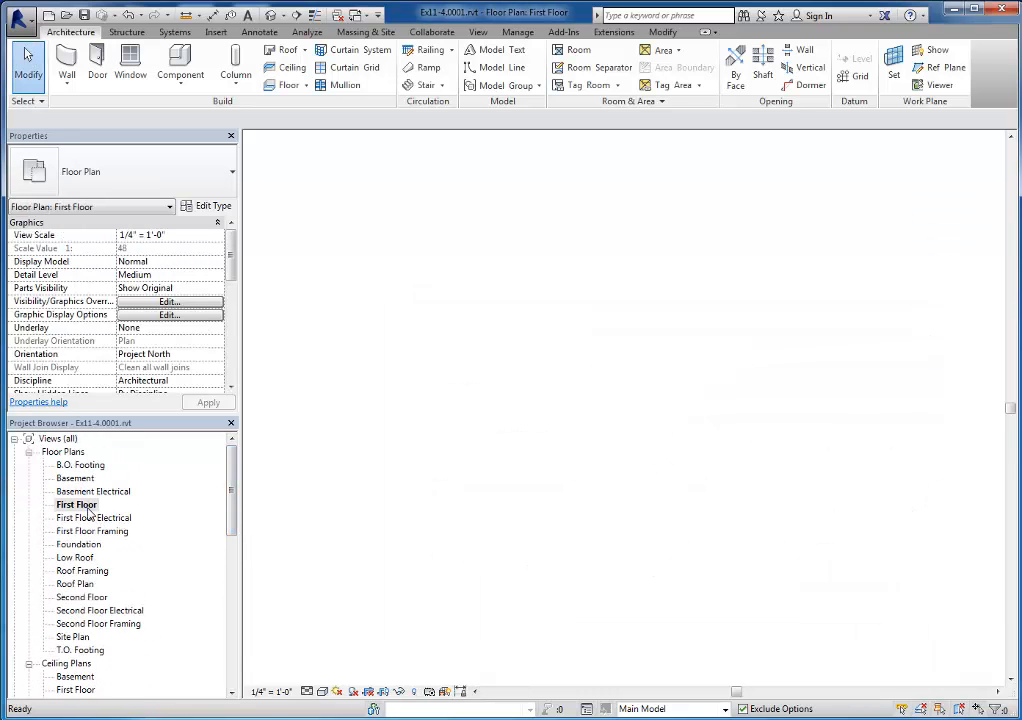
pyautogui.scroll(5, 701, 390)
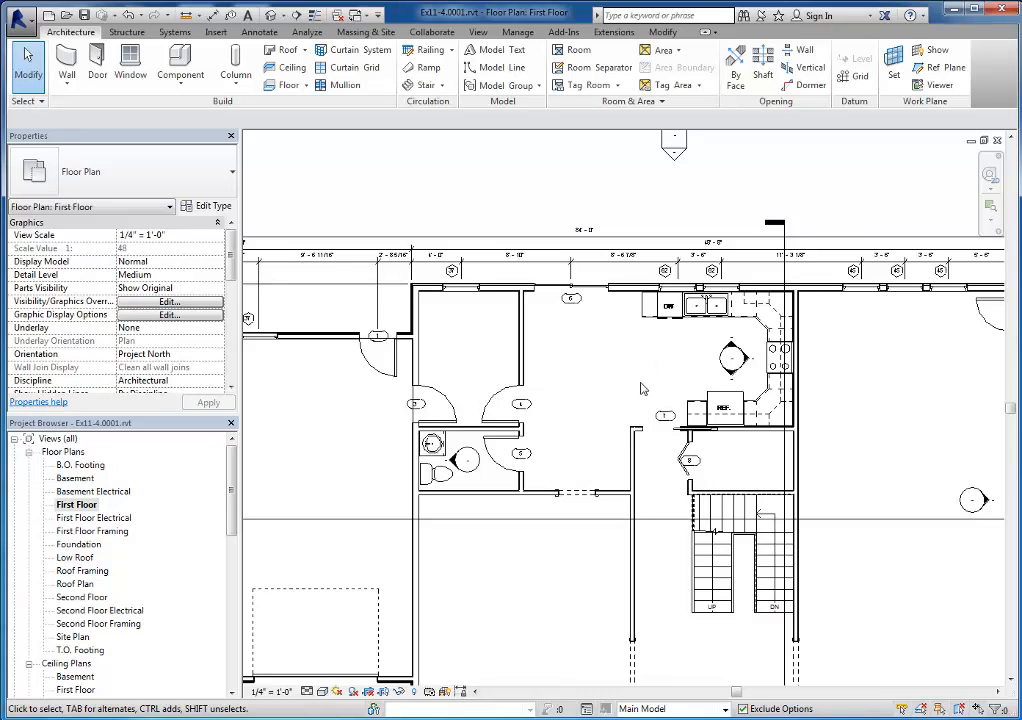
pyautogui.click(282, 15)
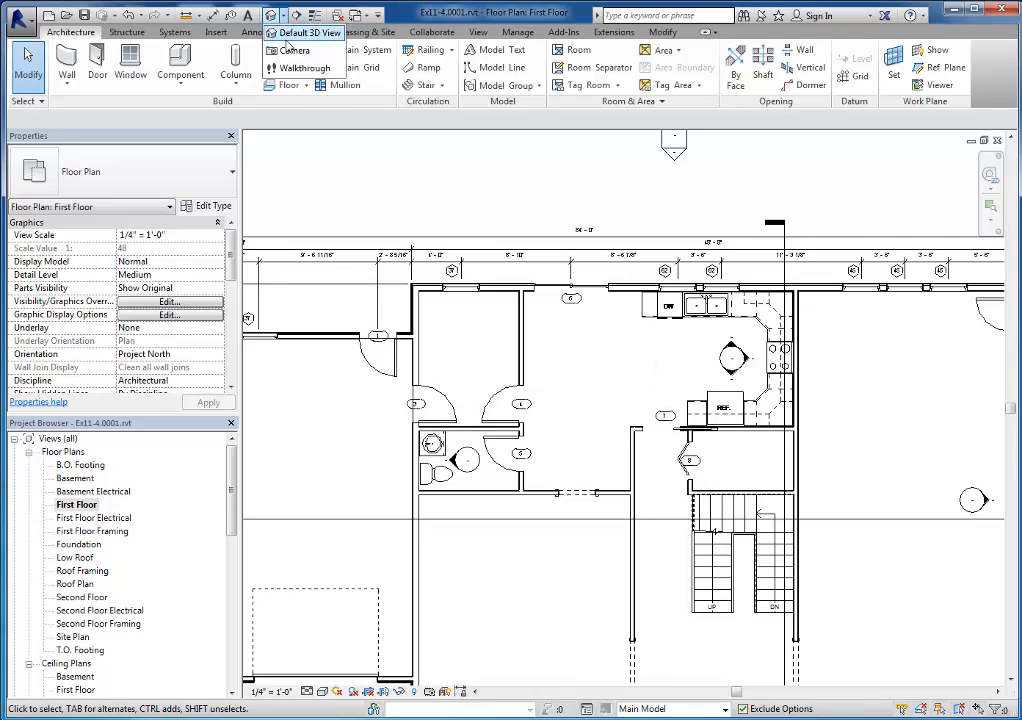
pyautogui.click(292, 52)
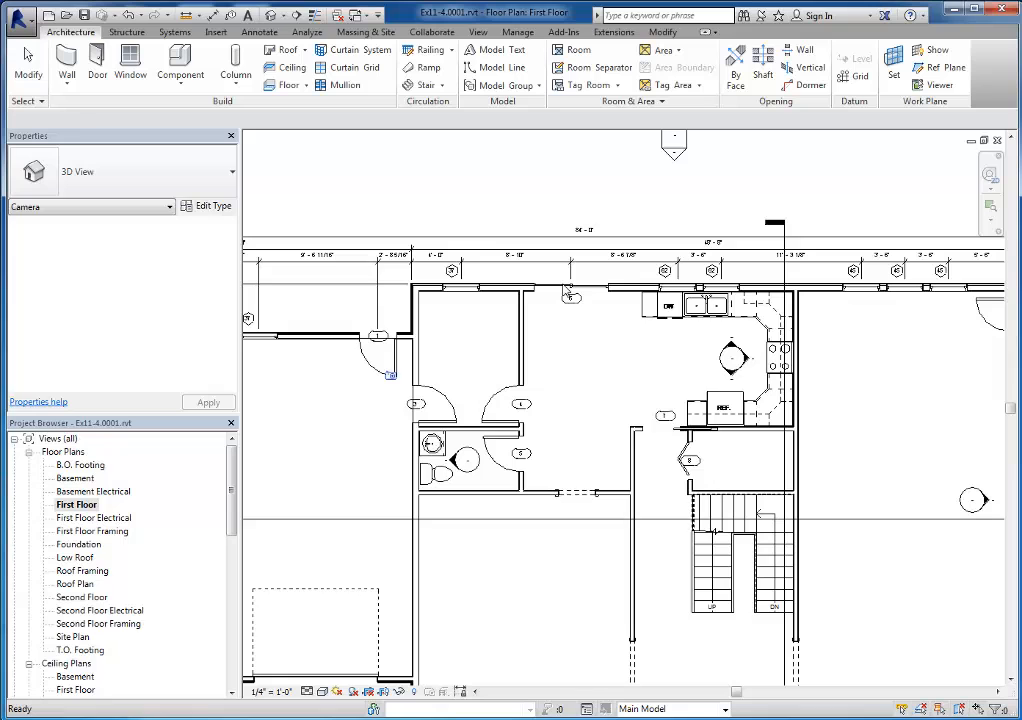
pyautogui.click(565, 393)
pyautogui.click(853, 285)
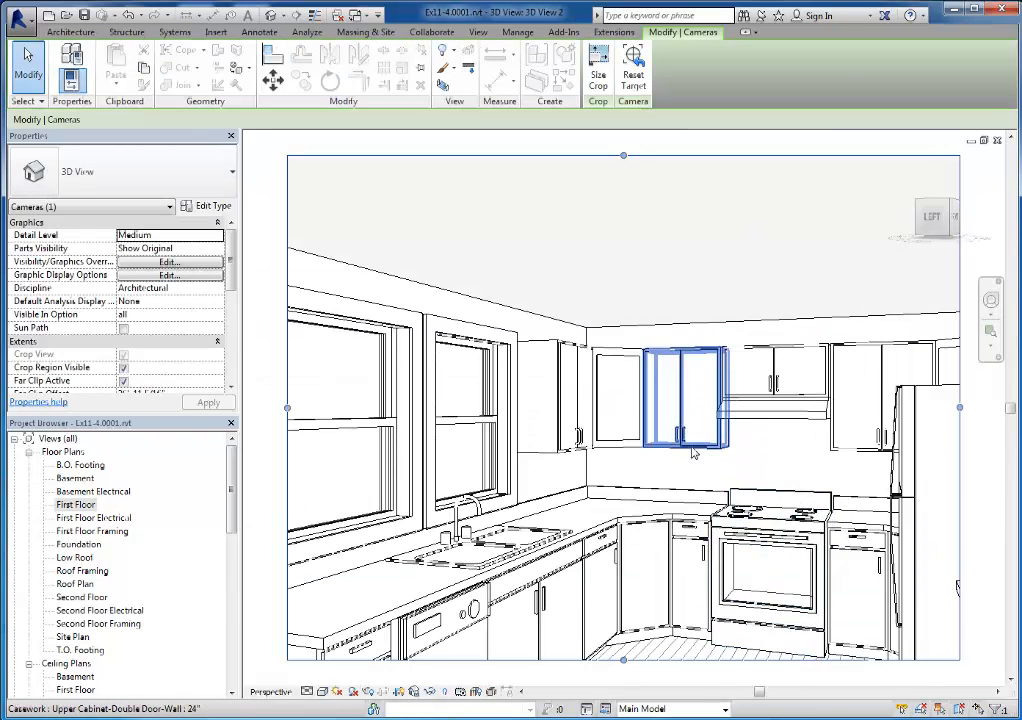
pyautogui.keyDown('shift'); pyautogui.moveTo(706, 468); pyautogui.dragTo(710, 509, button='middle'); pyautogui.keyUp('shift')
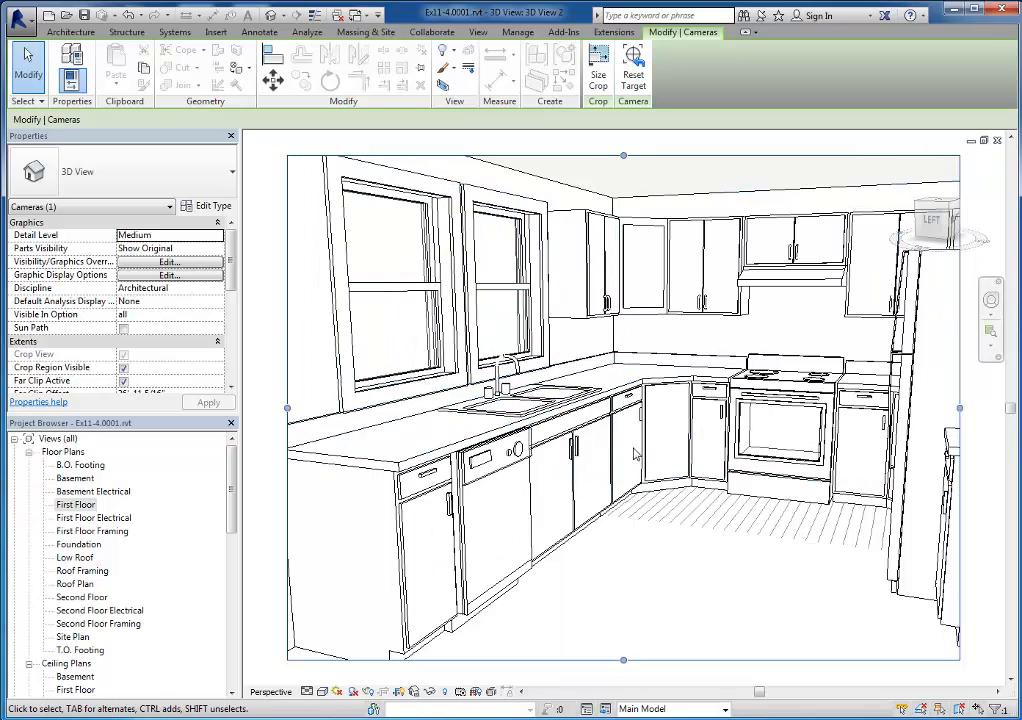
pyautogui.press('Escape')
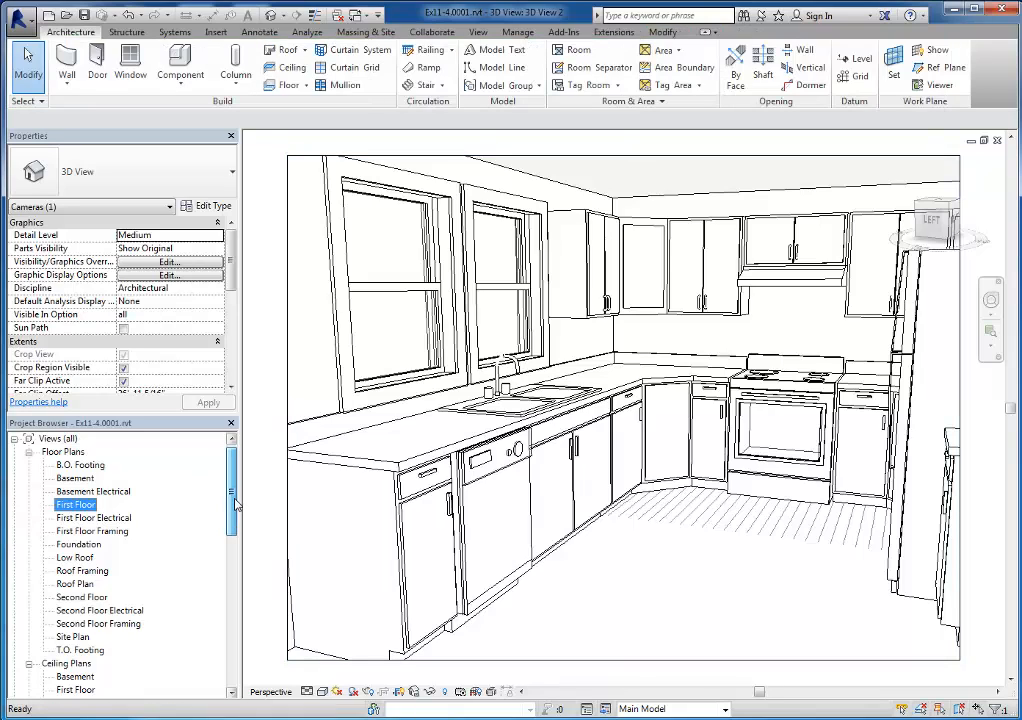
# Step: Create a perspective camera view of the office on the Second Floor plan, aimed from the doorway side toward the room's opposite upper corner
pyautogui.scroll(-1, 235, 505)
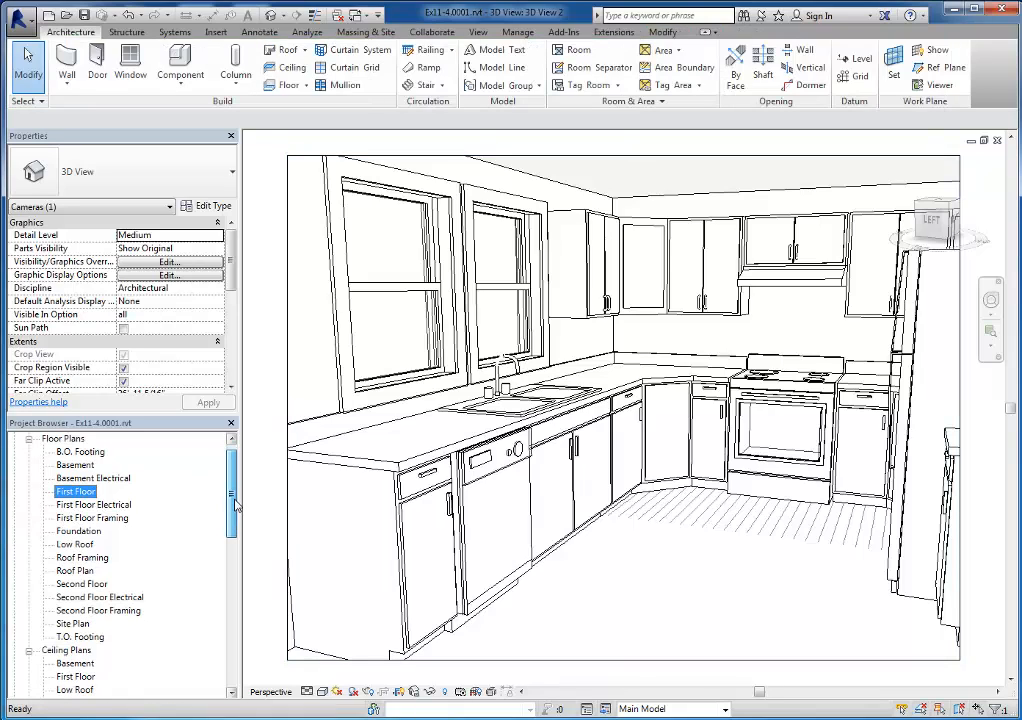
pyautogui.doubleClick(82, 584)
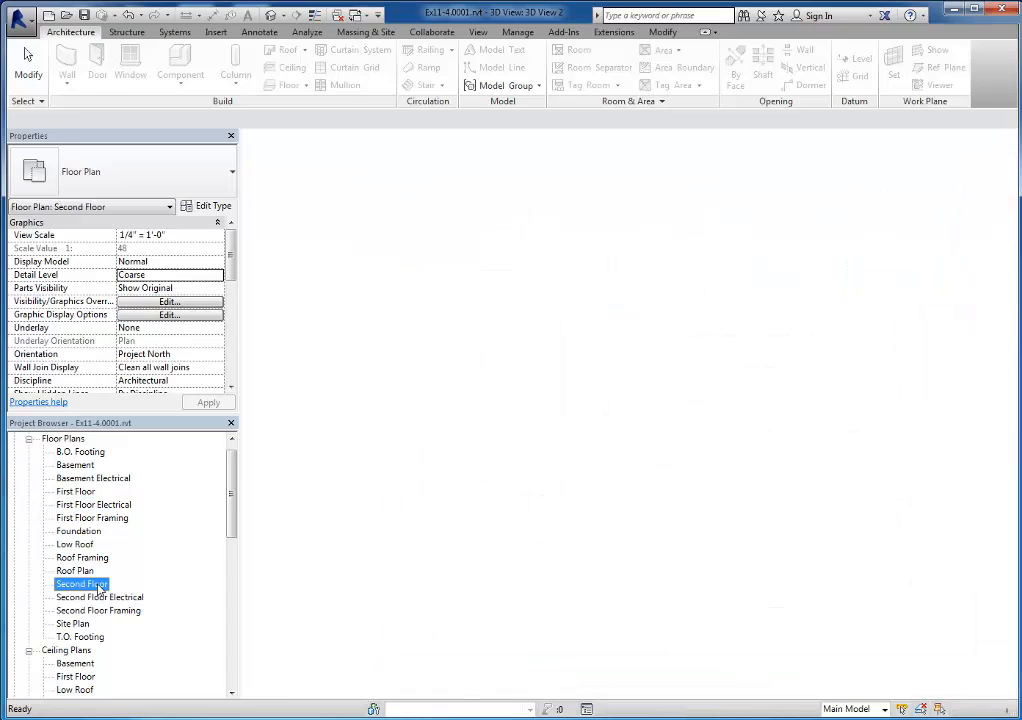
pyautogui.click(890, 467)
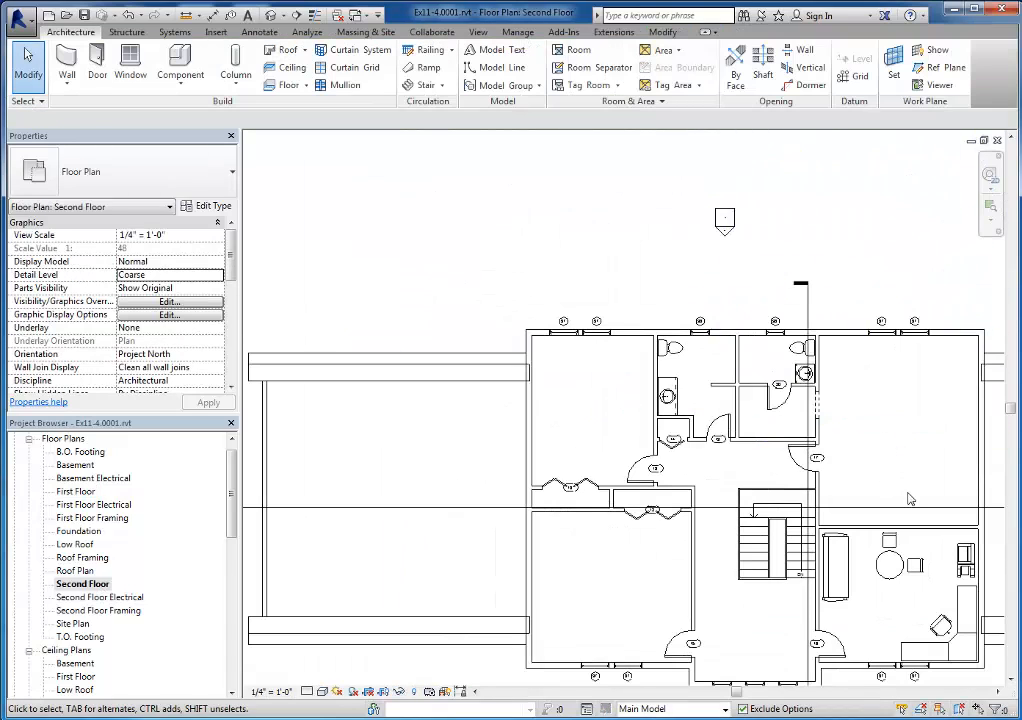
pyautogui.moveTo(870, 520); pyautogui.dragTo(665, 355, button='middle')
pyautogui.scroll(2, 665, 360)
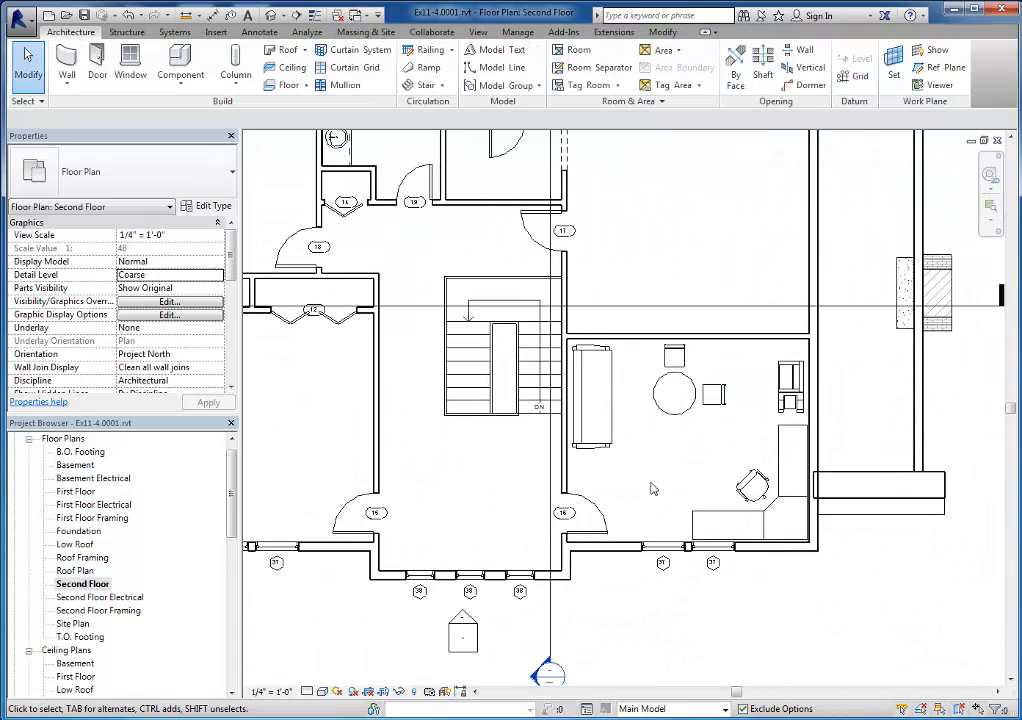
pyautogui.click(283, 15)
pyautogui.click(296, 68)
pyautogui.click(466, 398)
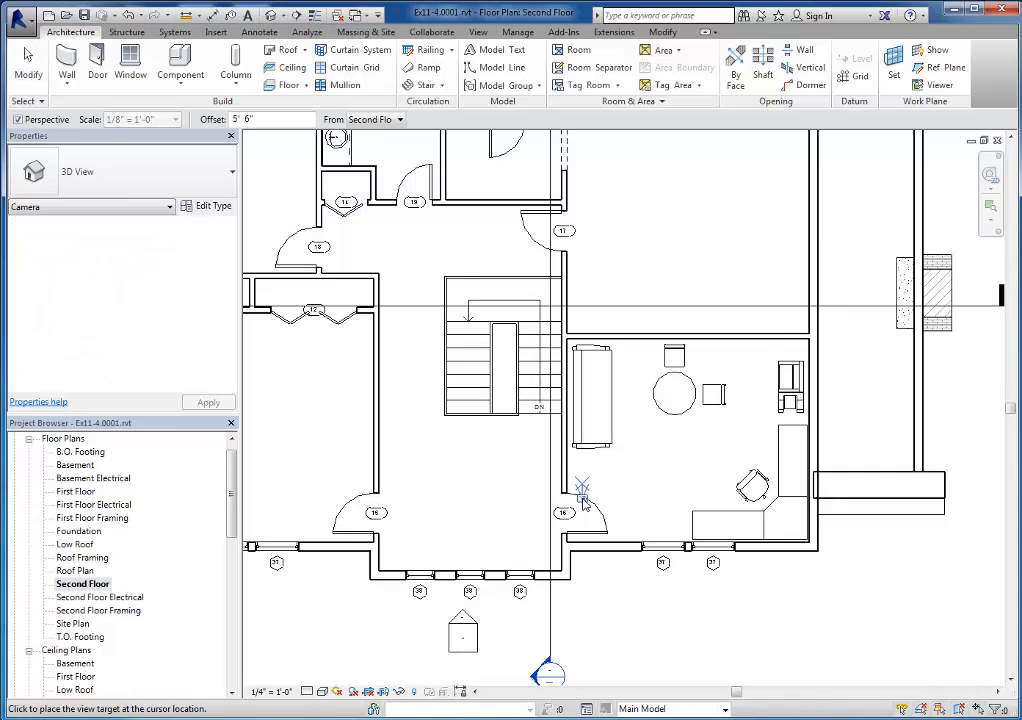
pyautogui.click(818, 276)
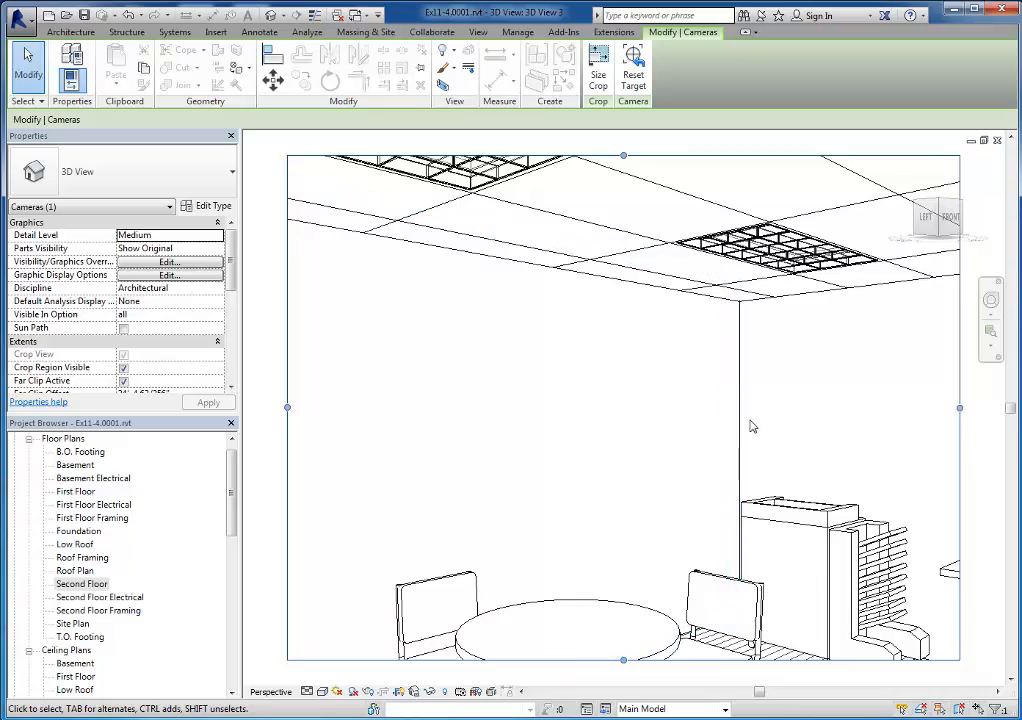
# Step: Tilt the office camera view downward and extend its crop region to take in the desk chair and the ceiling lights
pyautogui.scroll(-3, 749, 461)
pyautogui.moveTo(718, 444)
pyautogui.keyDown('shift'); pyautogui.mouseDown(button='middle')
pyautogui.moveTo(732, 433)
pyautogui.moveTo(714, 474)
pyautogui.moveTo(757, 490)
pyautogui.moveTo(748, 460)
pyautogui.moveTo(750, 481)
pyautogui.moveTo(771, 481)
pyautogui.moveTo(739, 485)
pyautogui.mouseUp(button='middle'); pyautogui.keyUp('shift')
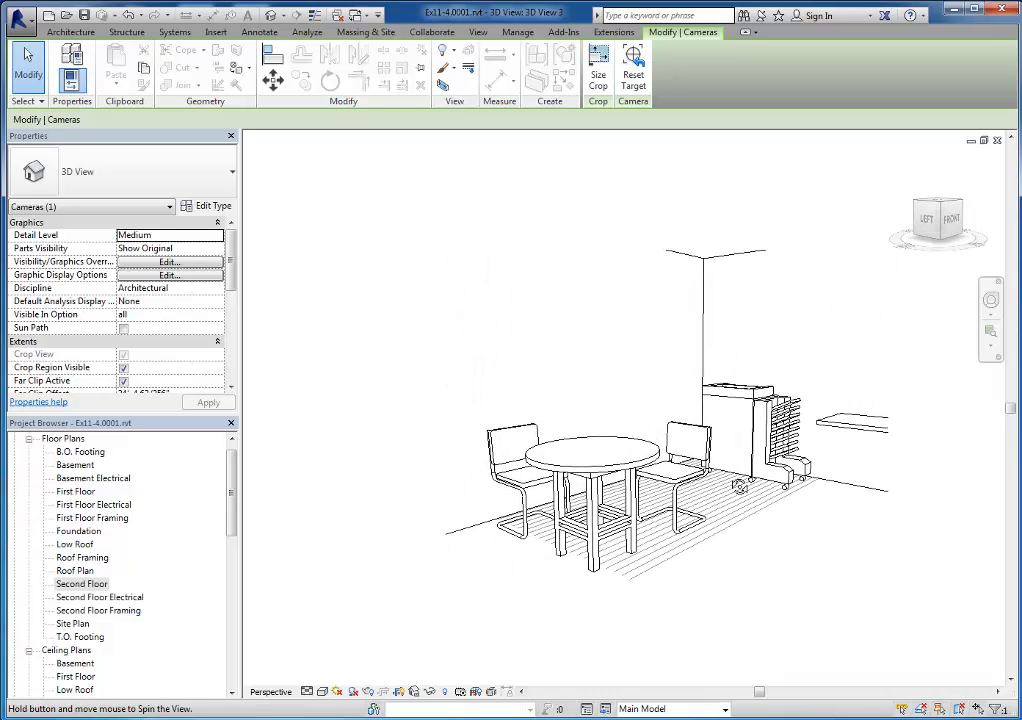
pyautogui.moveTo(886, 417); pyautogui.dragTo(980, 421)
pyautogui.click(711, 217)
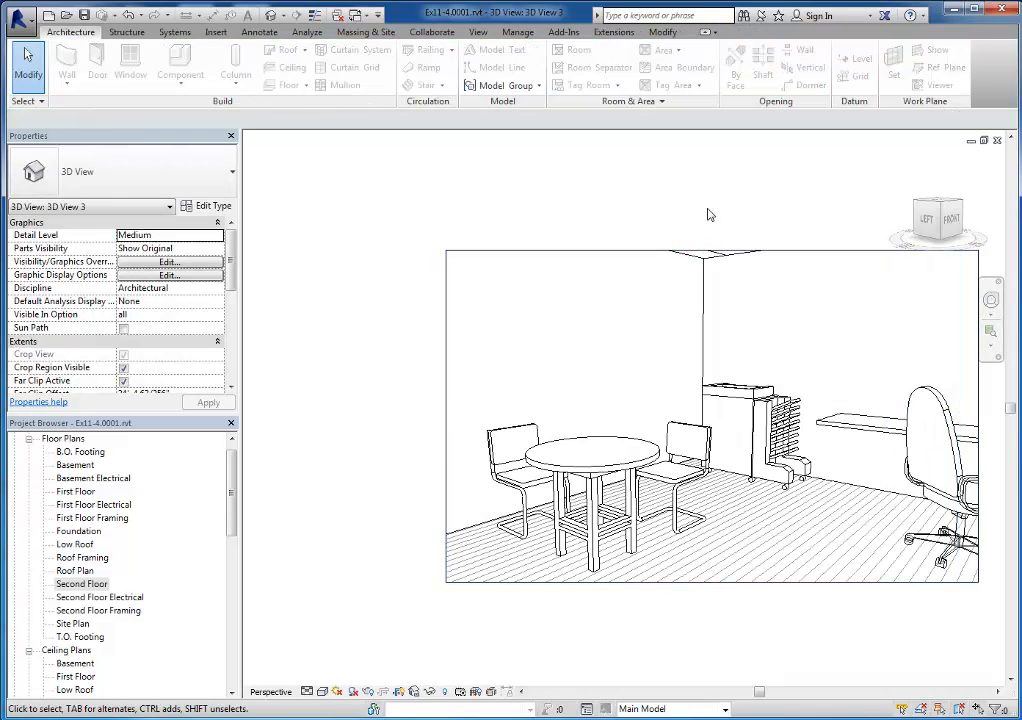
pyautogui.click(644, 251)
pyautogui.moveTo(711, 251); pyautogui.dragTo(718, 190)
pyautogui.click(389, 359)
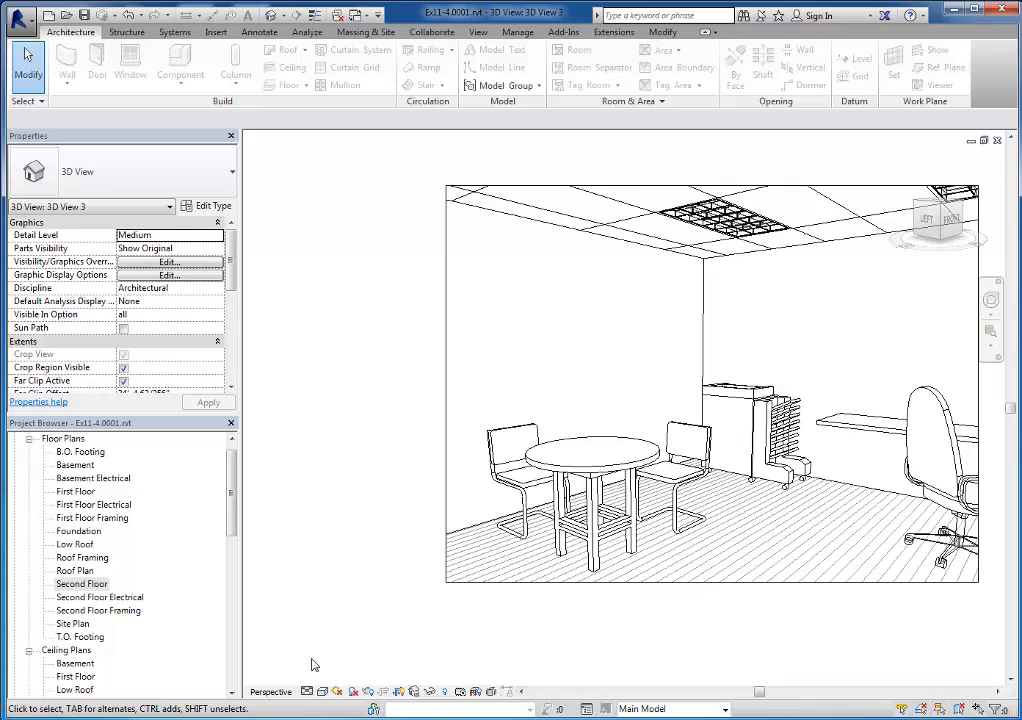
# Step: Render the office view at Draft quality with the Interior: Sun and Artificial lighting scheme
pyautogui.click(370, 692)
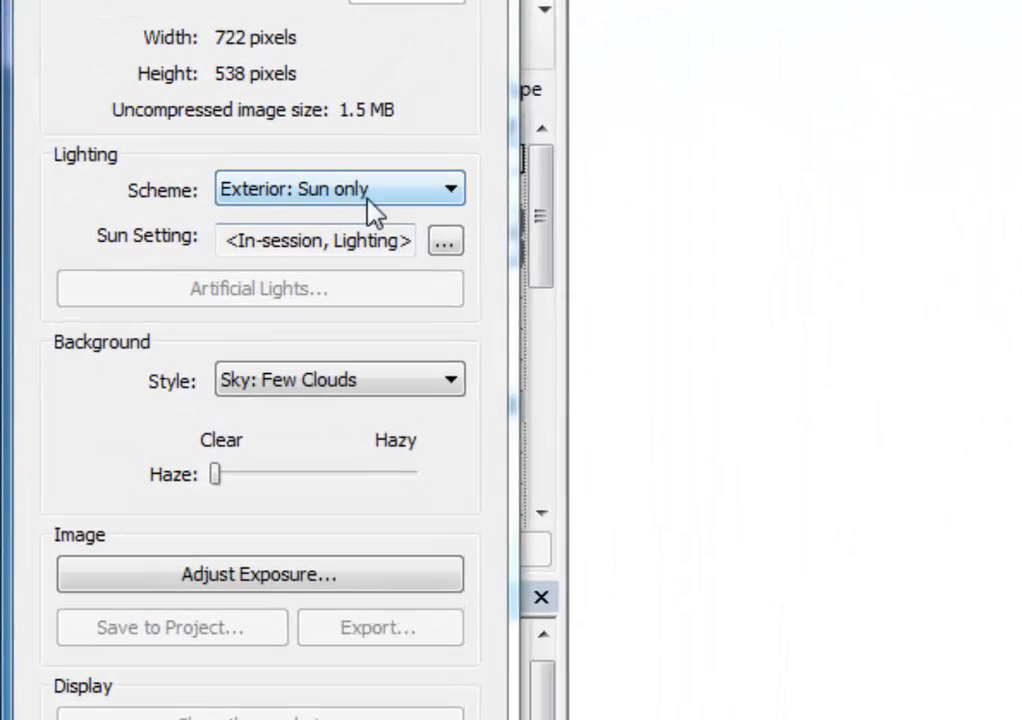
pyautogui.click(373, 200)
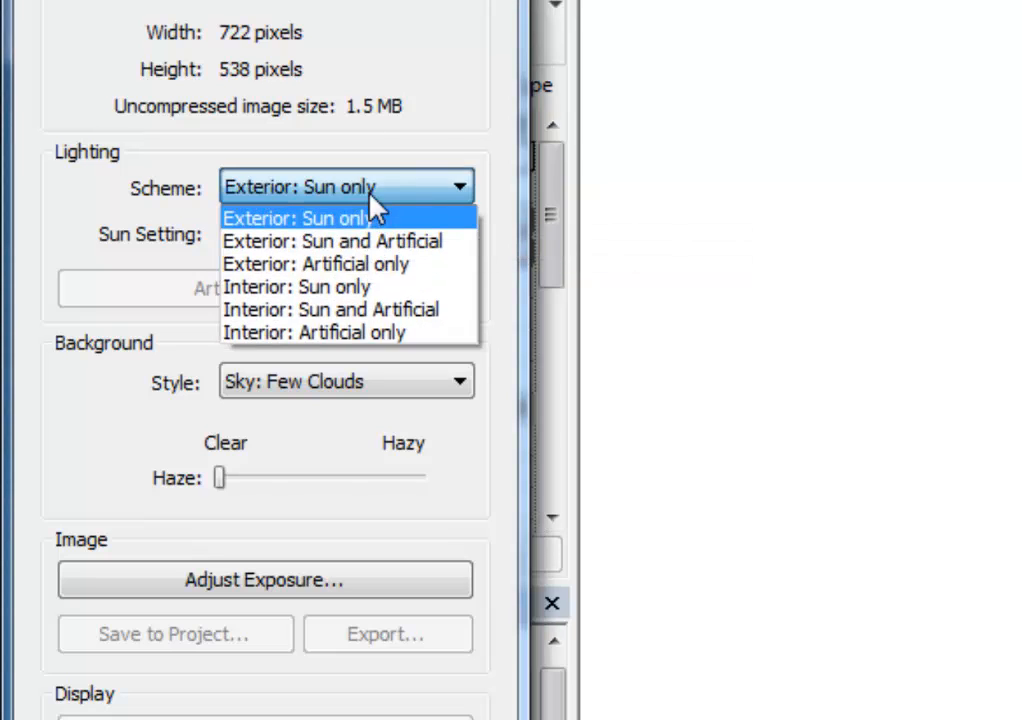
pyautogui.click(420, 311)
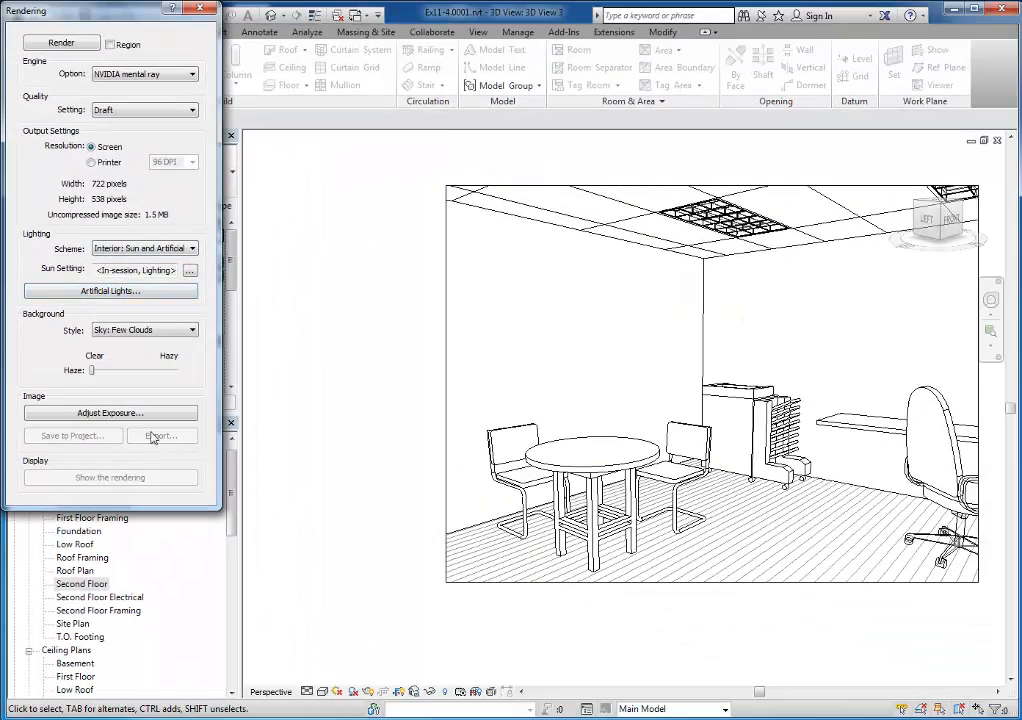
pyautogui.click(62, 43)
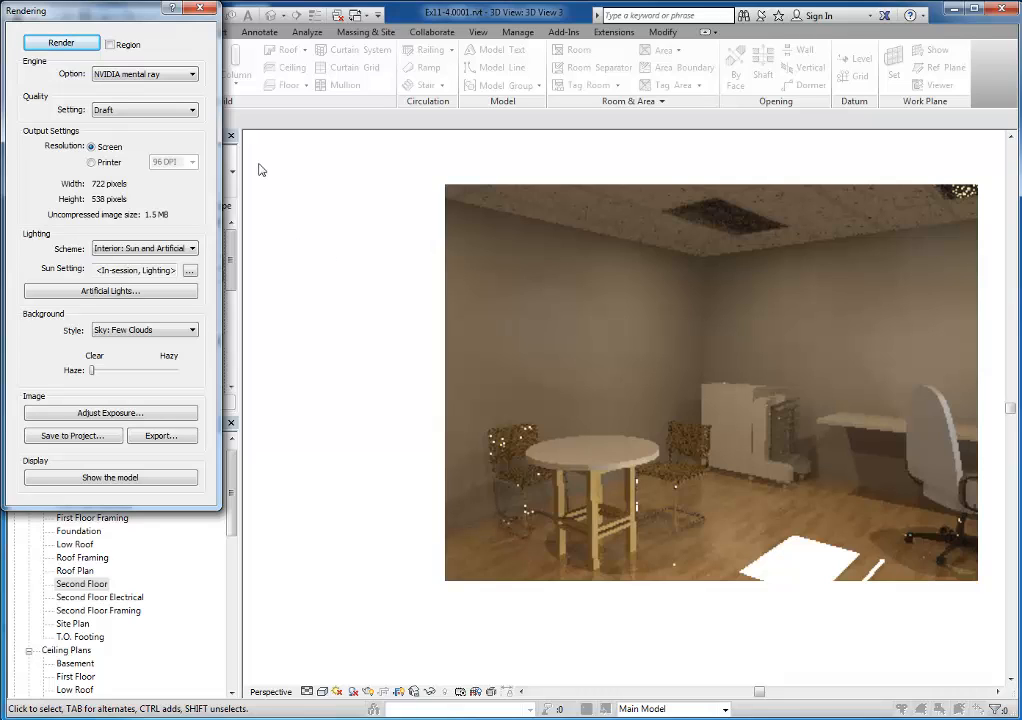
# Step: Render the office view again at High quality
pyautogui.click(140, 110)
pyautogui.click(124, 153)
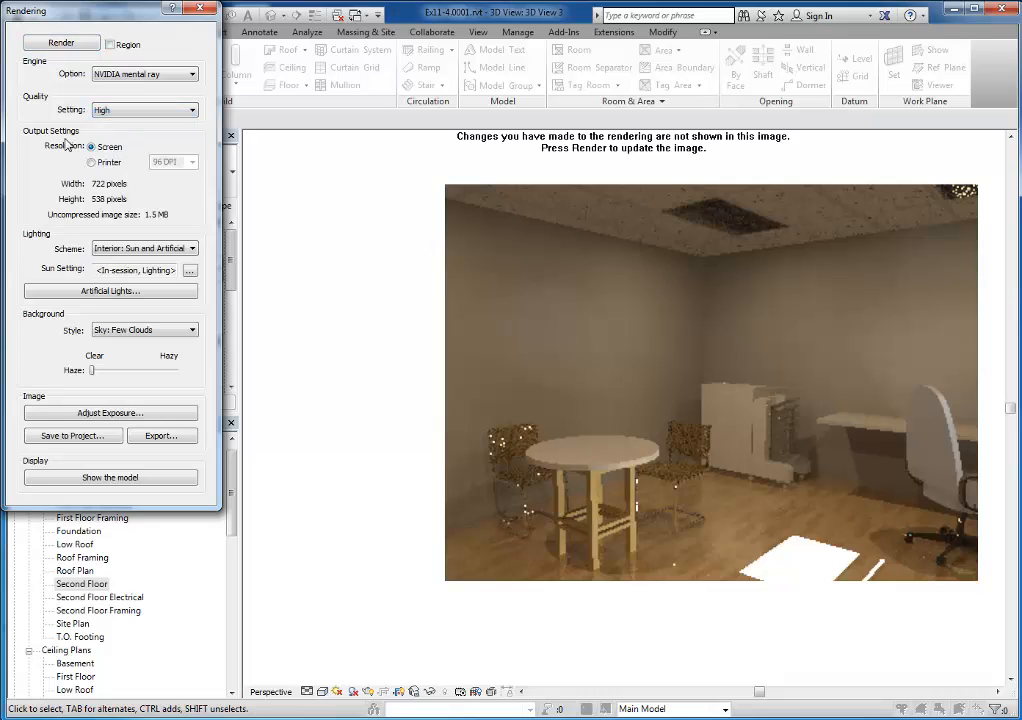
pyautogui.click(63, 43)
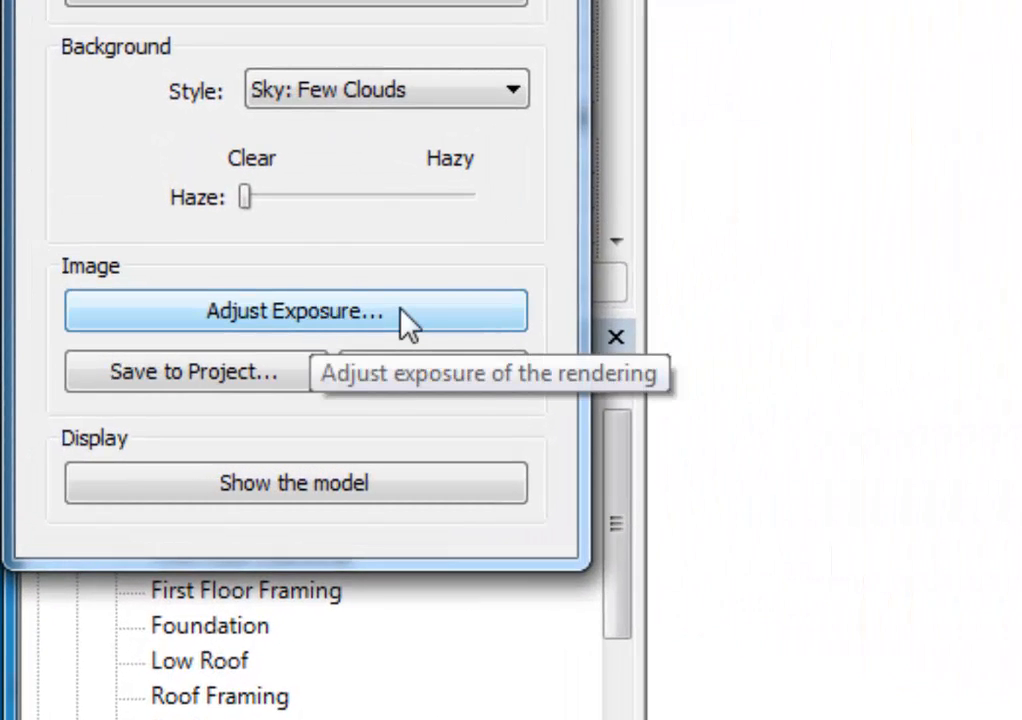
# Step: Brighten the rendered office image by trying an exposure value of 7.95 and settling on 8.23
pyautogui.click(405, 316)
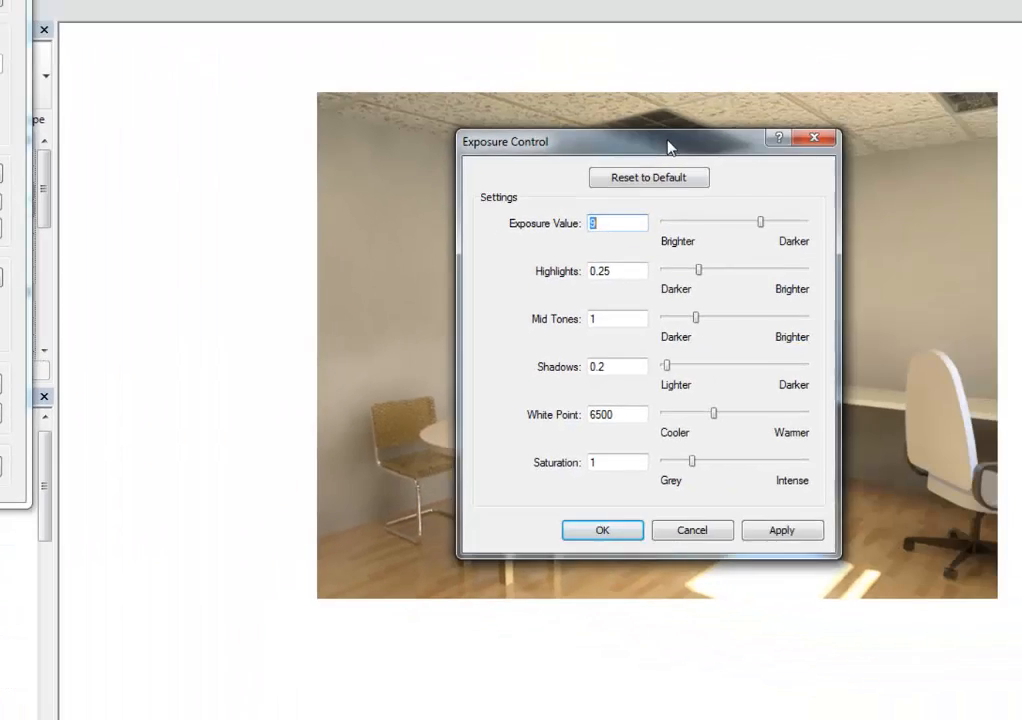
pyautogui.moveTo(668, 144); pyautogui.dragTo(272, 91)
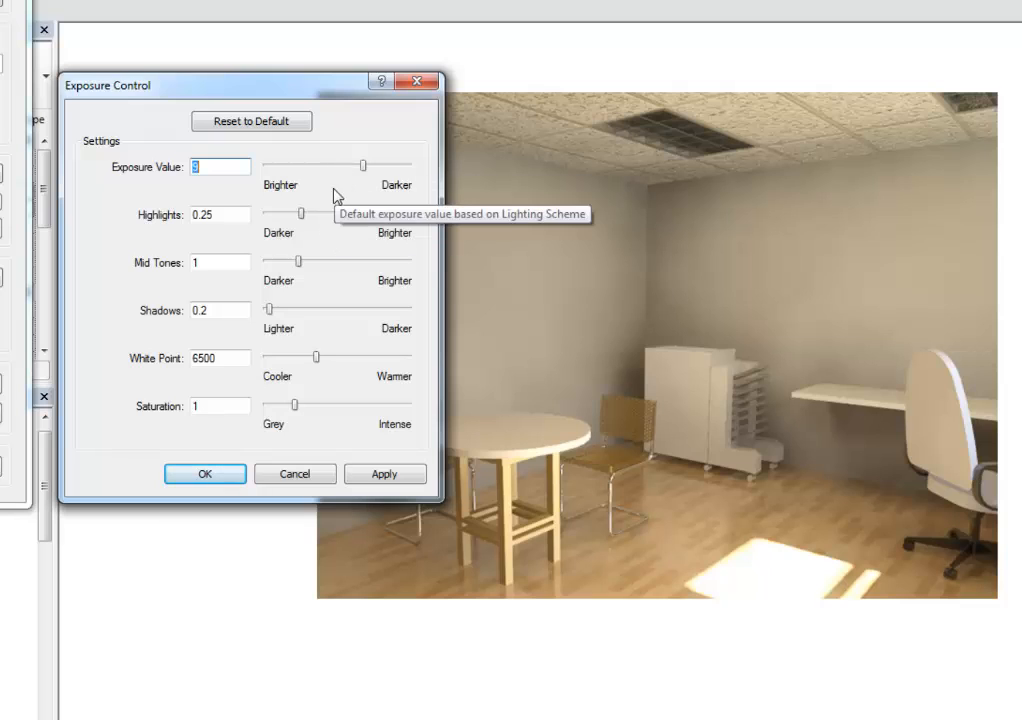
pyautogui.moveTo(363, 167); pyautogui.dragTo(356, 168)
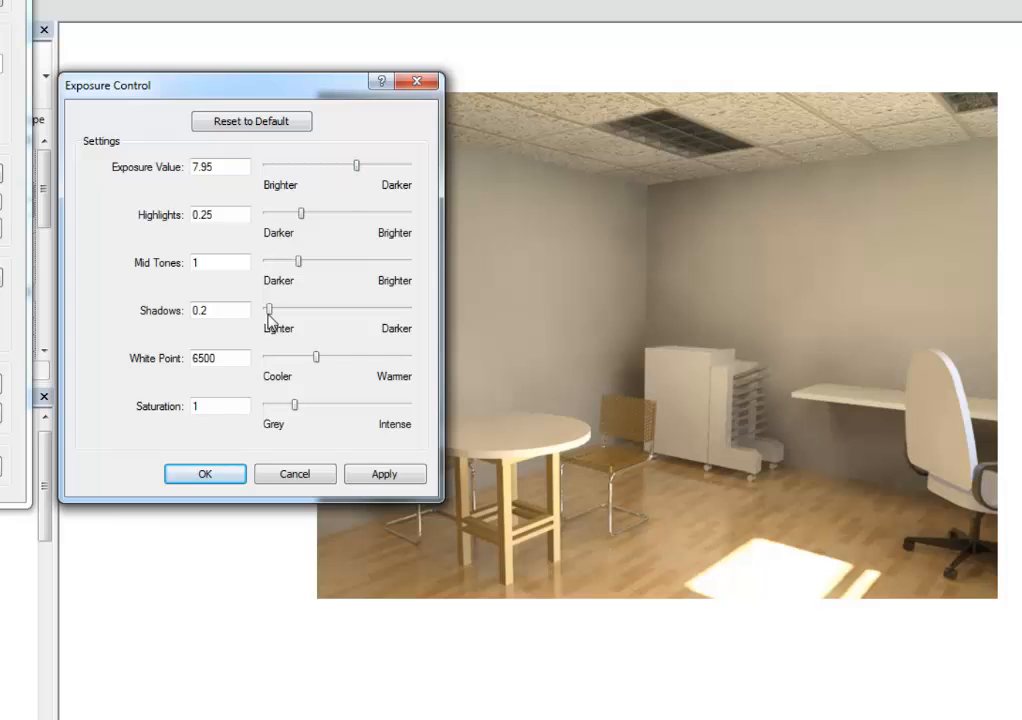
pyautogui.click(378, 477)
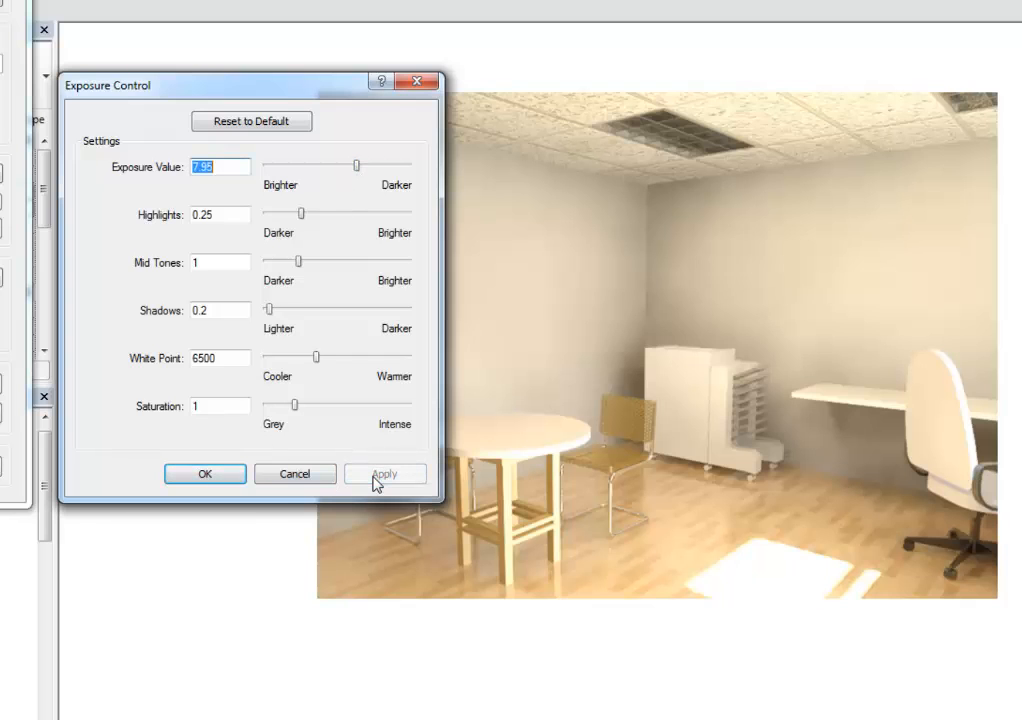
pyautogui.click(358, 169)
pyautogui.moveTo(359, 171); pyautogui.dragTo(361, 171)
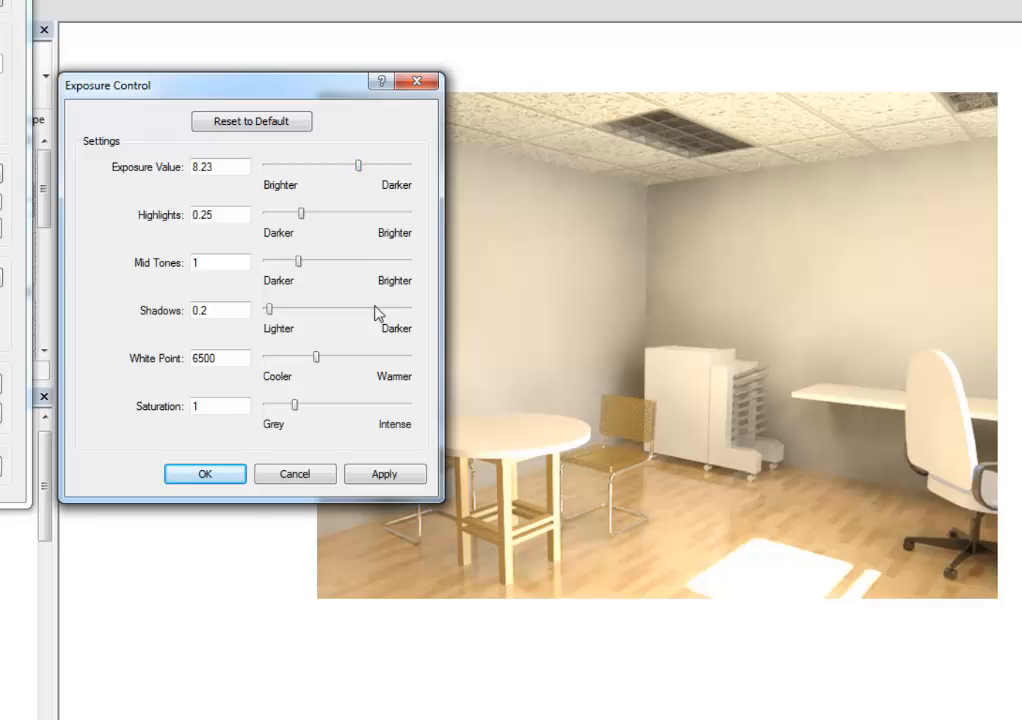
pyautogui.click(380, 476)
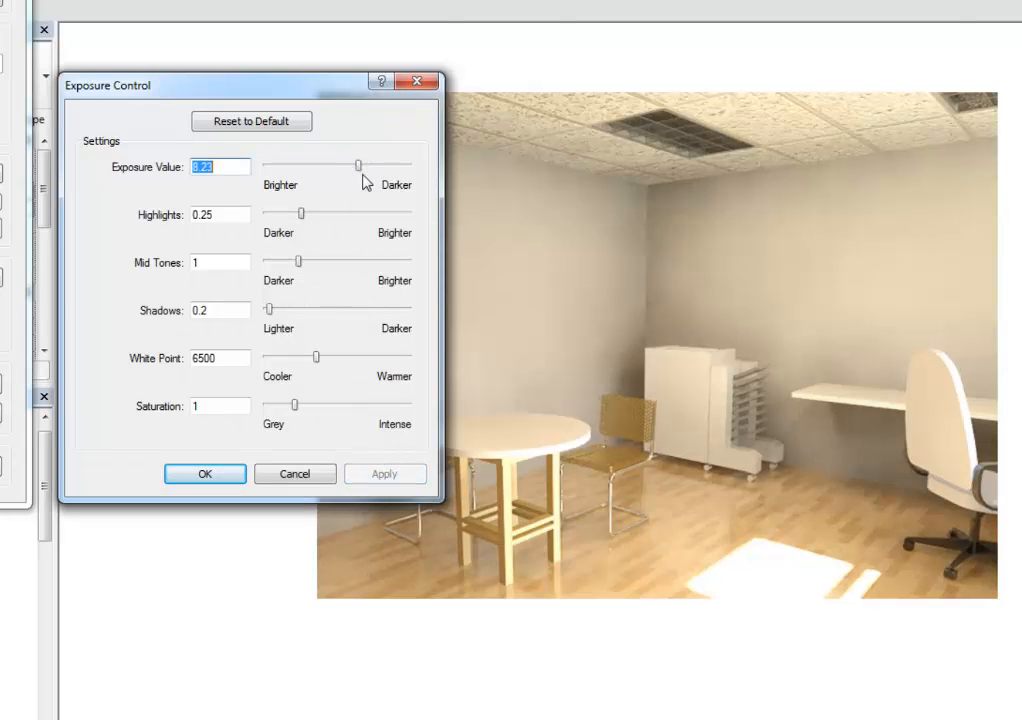
pyautogui.click(221, 475)
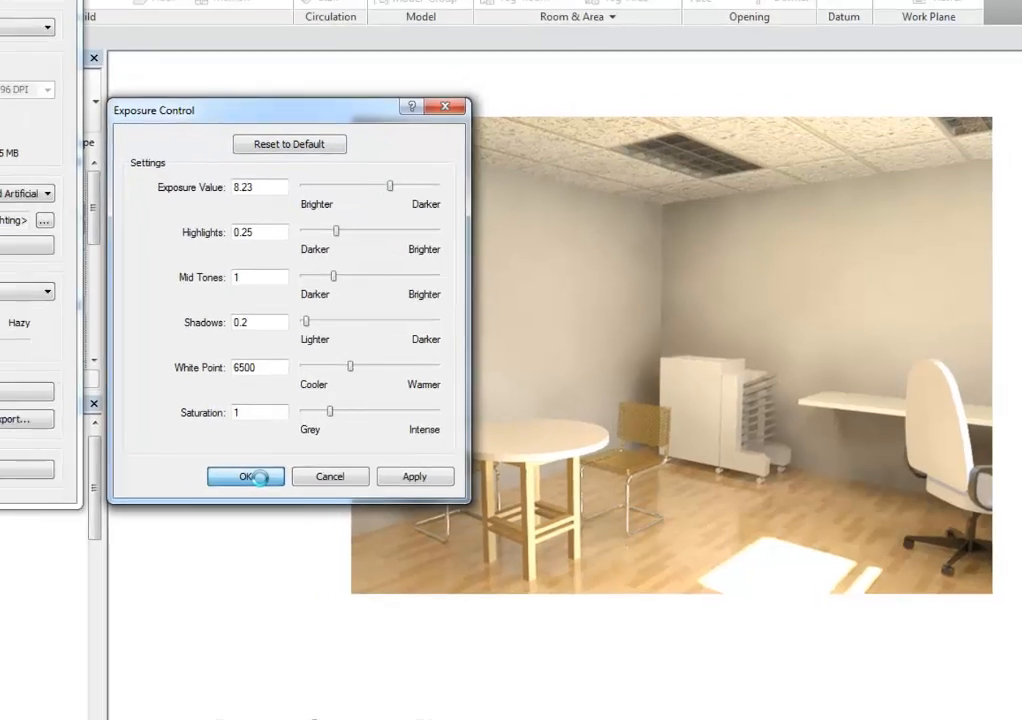
pyautogui.click(221, 478)
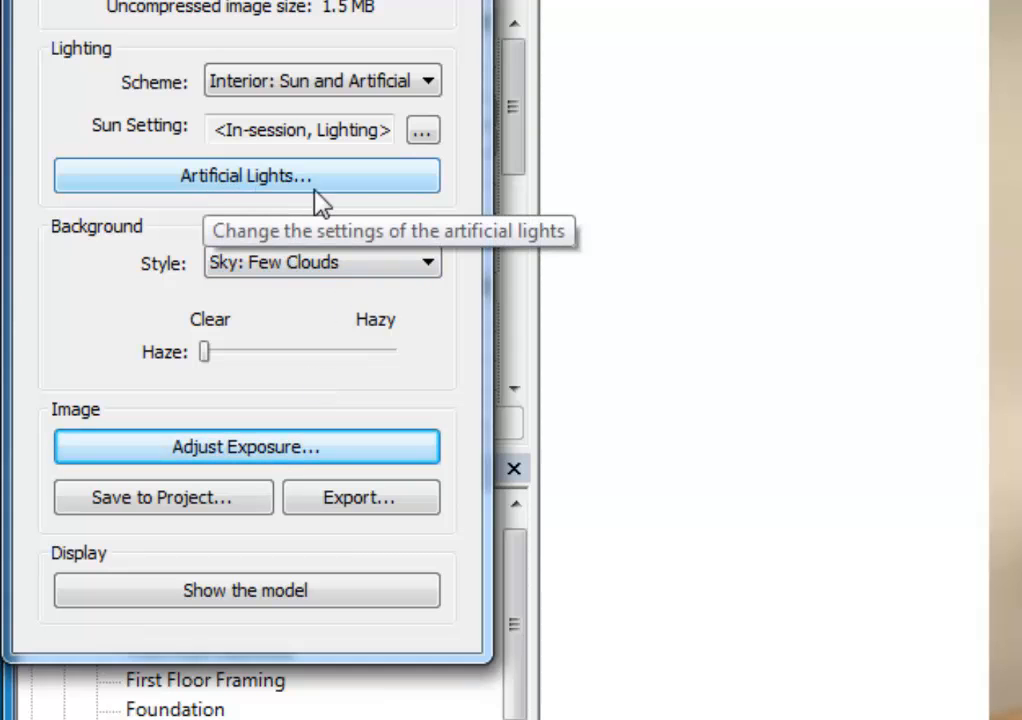
# Step: Review the on/off and dimming settings of the artificial lights used in the office rendering
pyautogui.click(354, 178)
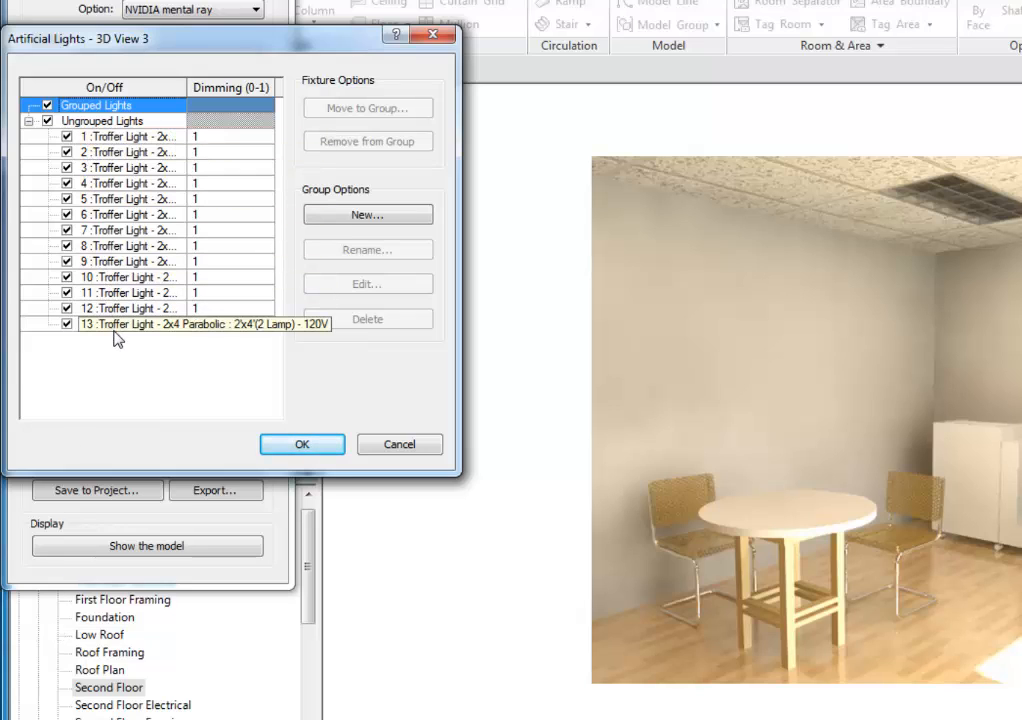
pyautogui.click(320, 448)
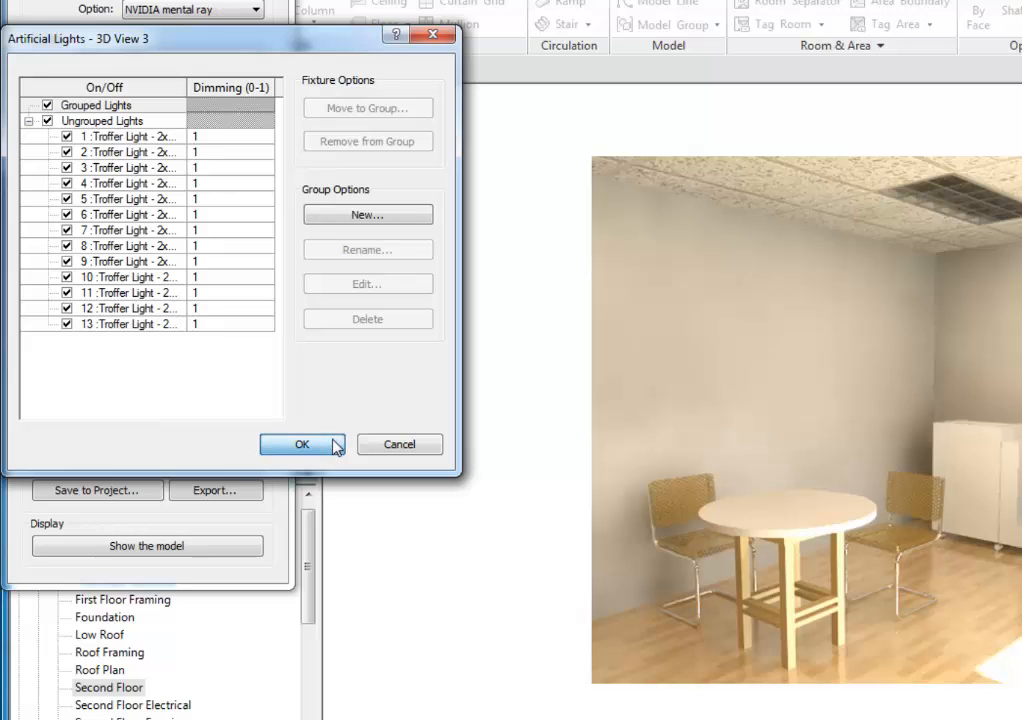
pyautogui.click(335, 444)
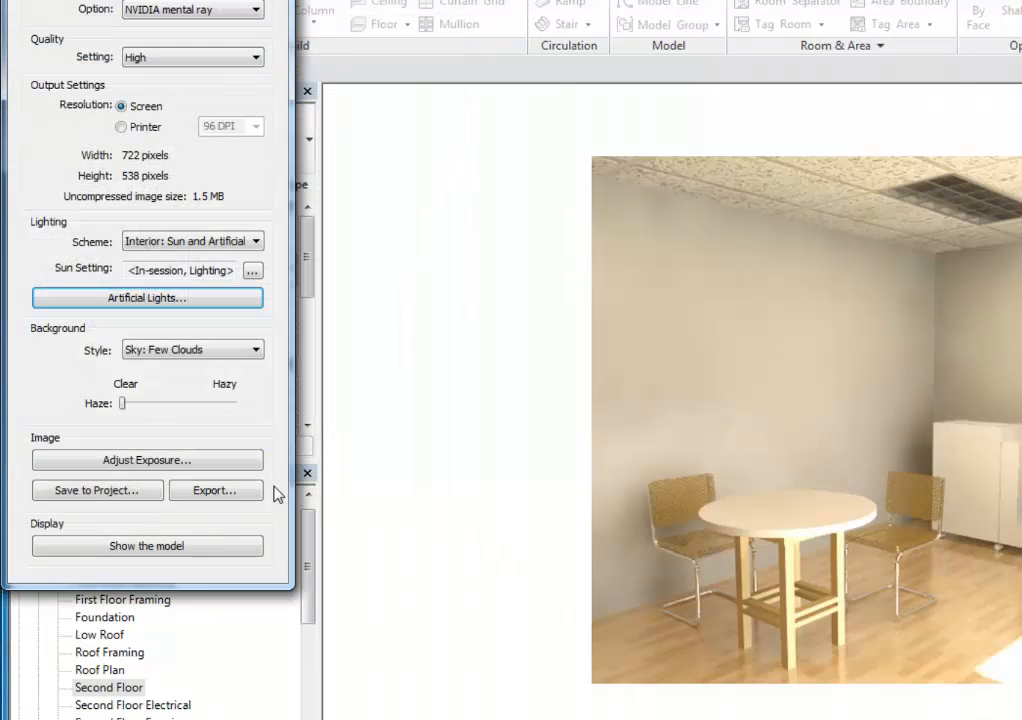
# Step: Save the rendered image to the project as Office
pyautogui.click(112, 493)
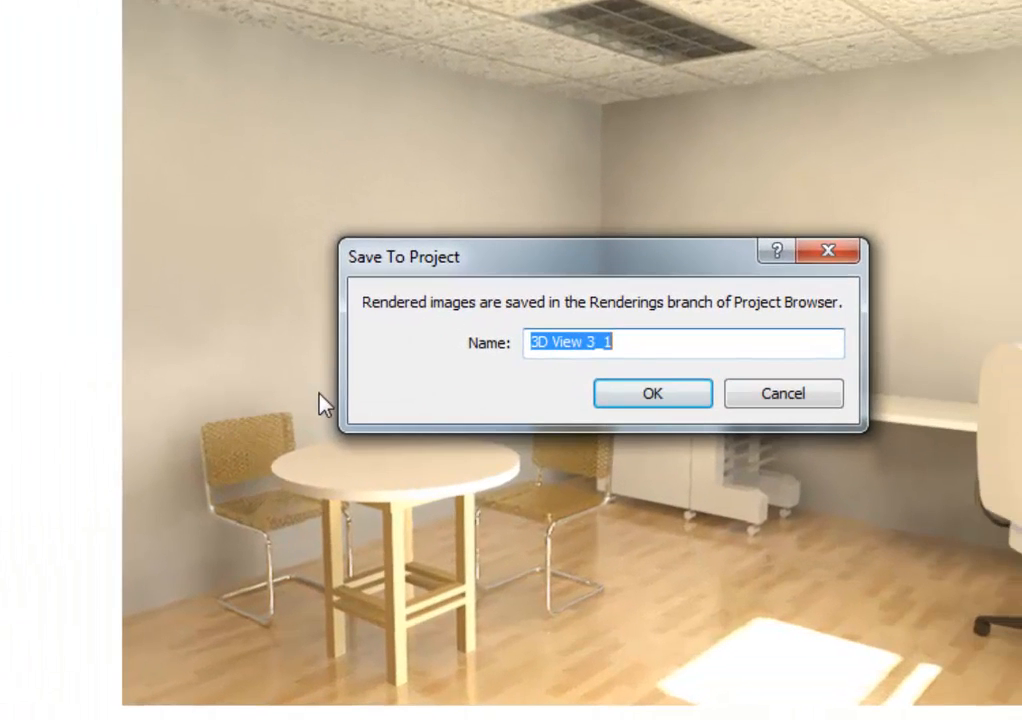
pyautogui.write('Office')
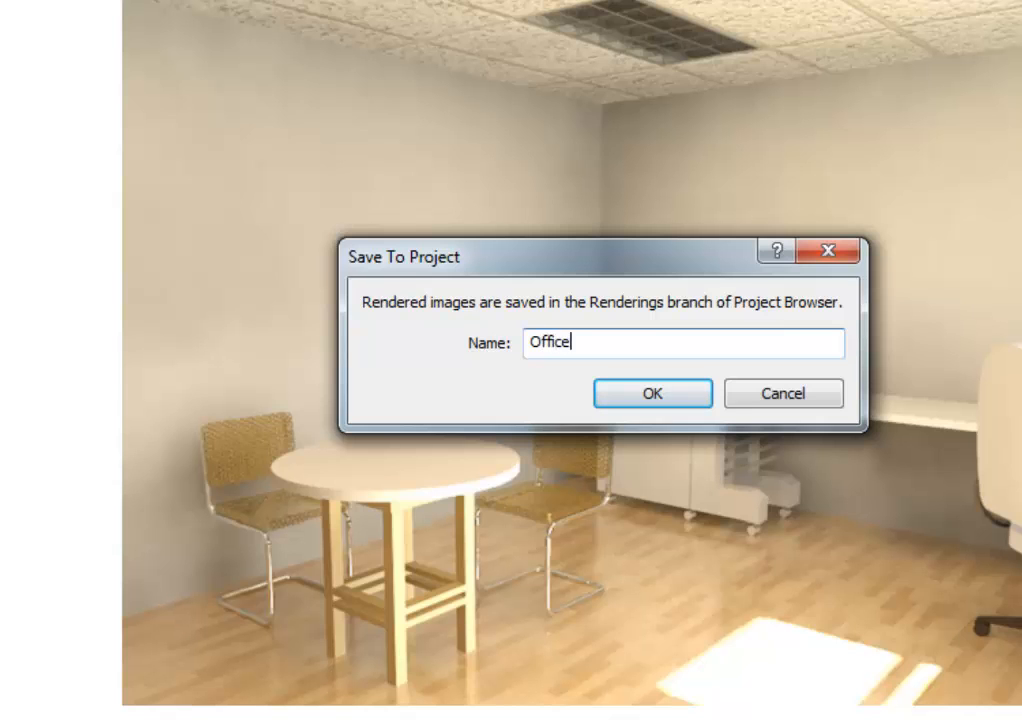
pyautogui.press('Return')
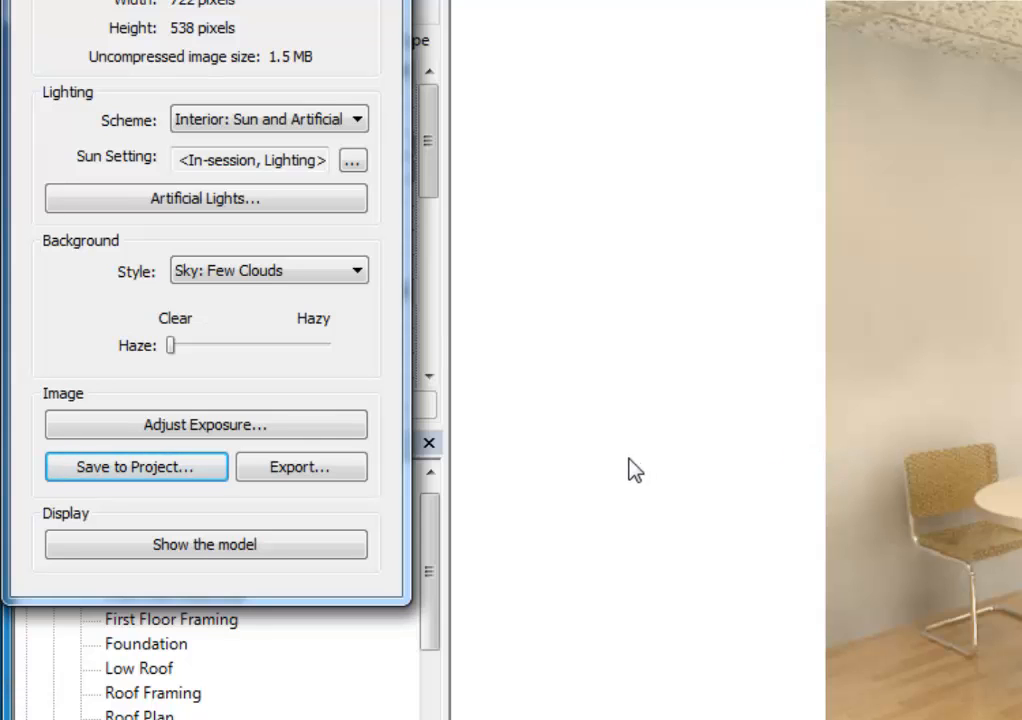
# Step: Examine the image file formats offered for exporting the rendering and cancel the export
pyautogui.click(350, 474)
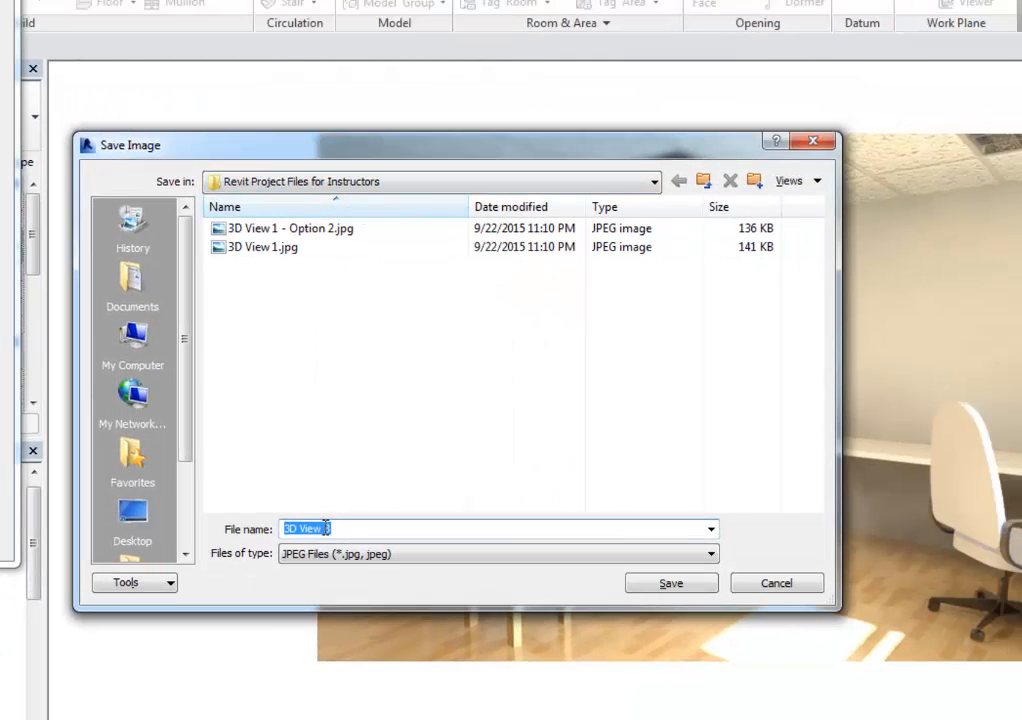
pyautogui.click(403, 554)
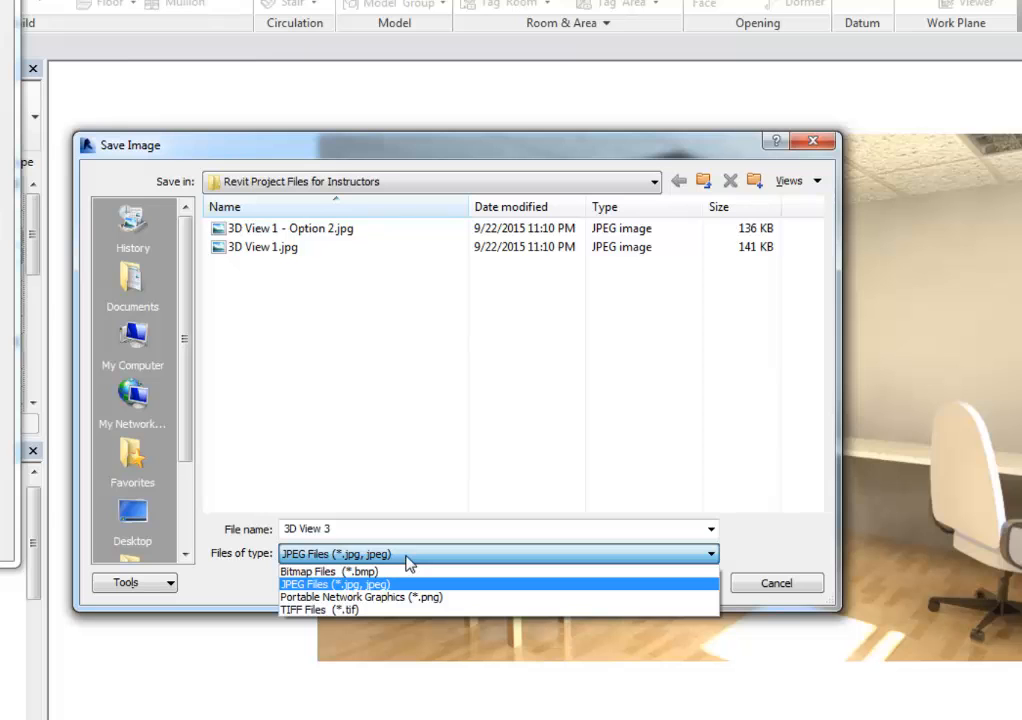
pyautogui.click(410, 557)
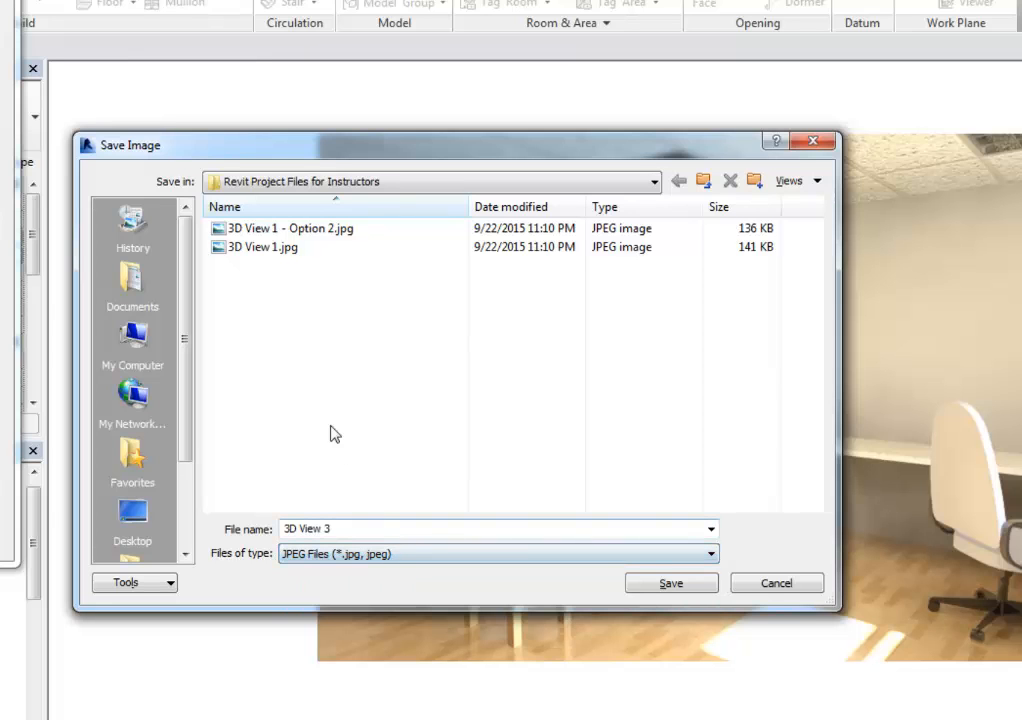
pyautogui.click(783, 587)
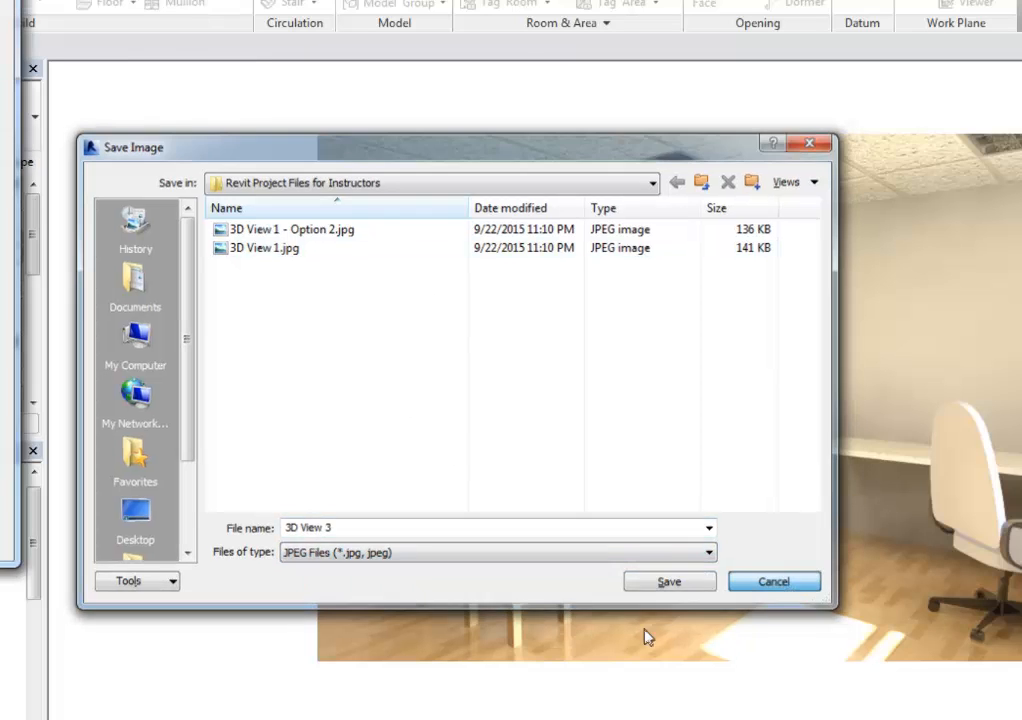